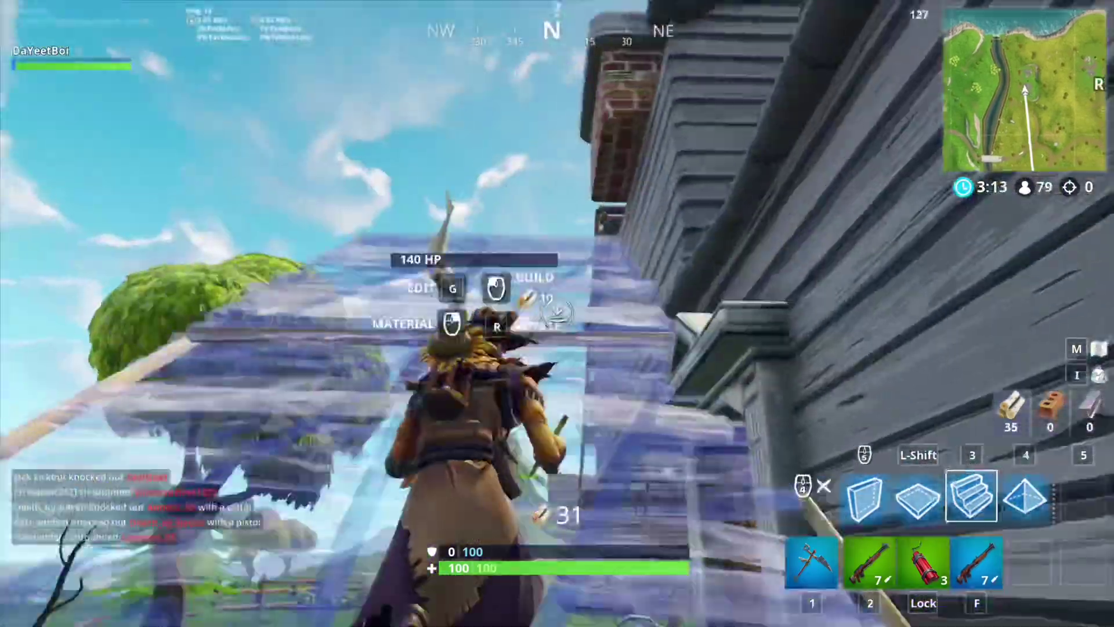
- Build stair ramps up beside the house toward the enemy and swap to the shotgun
{"action": "left_click", "coordinate": [557, 313]}
{"action": "left_click", "coordinate": [557, 313]}
{"action": "key", "text": "f"}
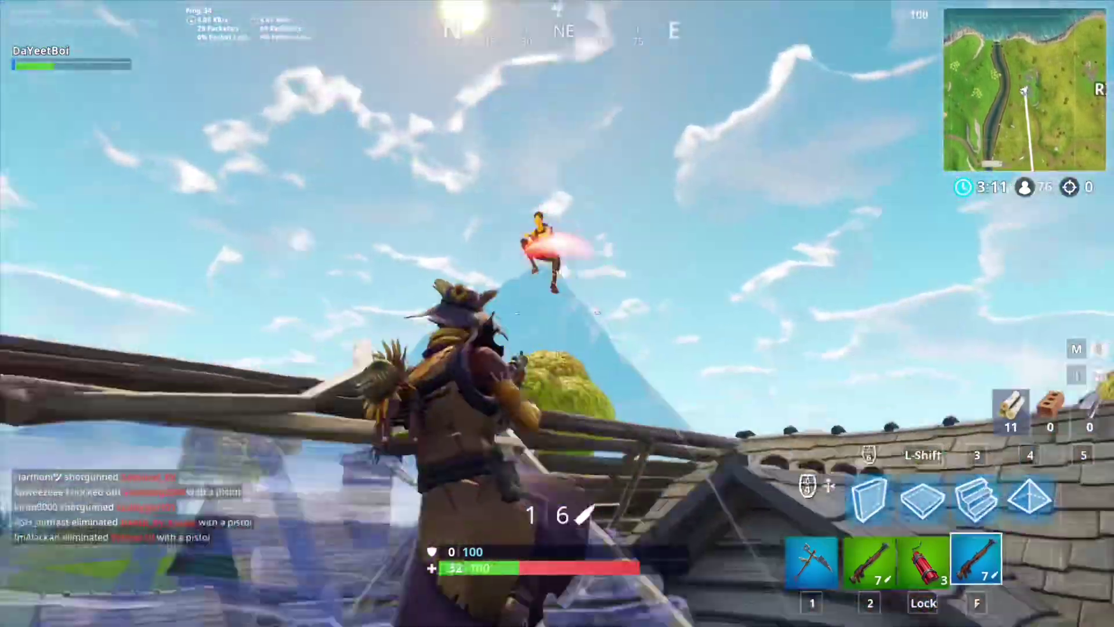
{"action": "left_click", "coordinate": [557, 314]}
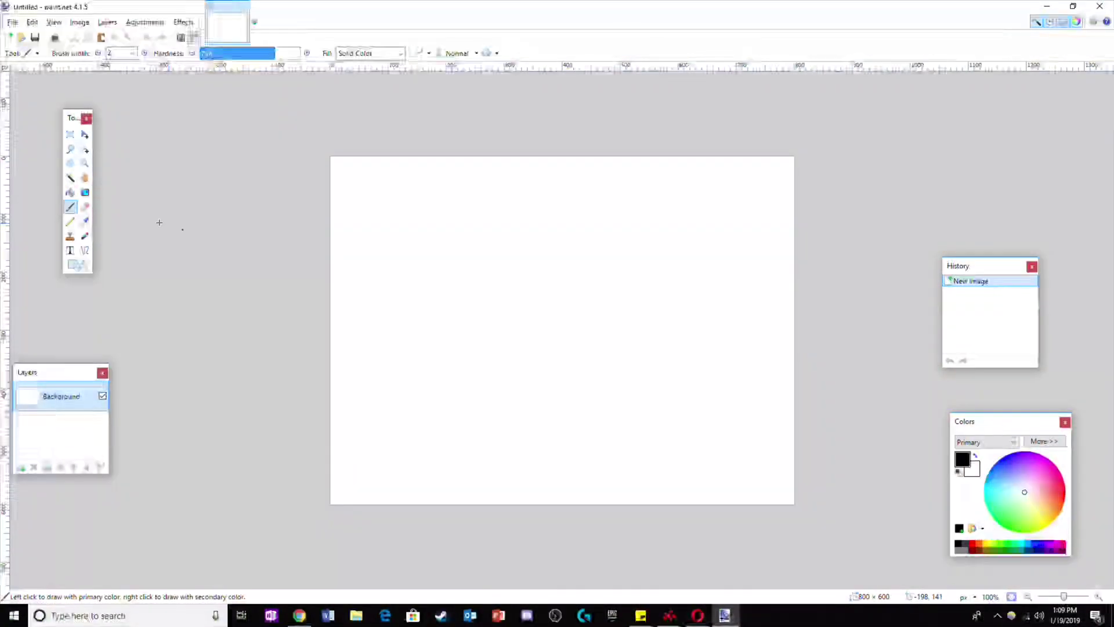
- Create a new blank image sized 1280 × 720 pixels
{"action": "left_click", "coordinate": [6, 38]}
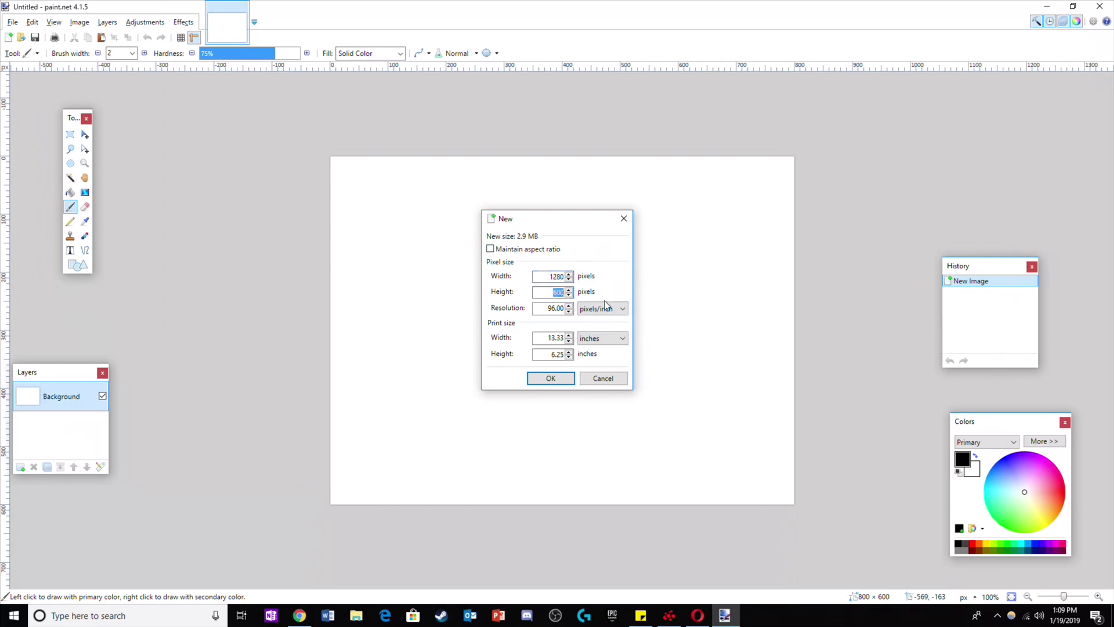
{"action": "type", "text": "720"}
{"action": "key", "text": "Return"}
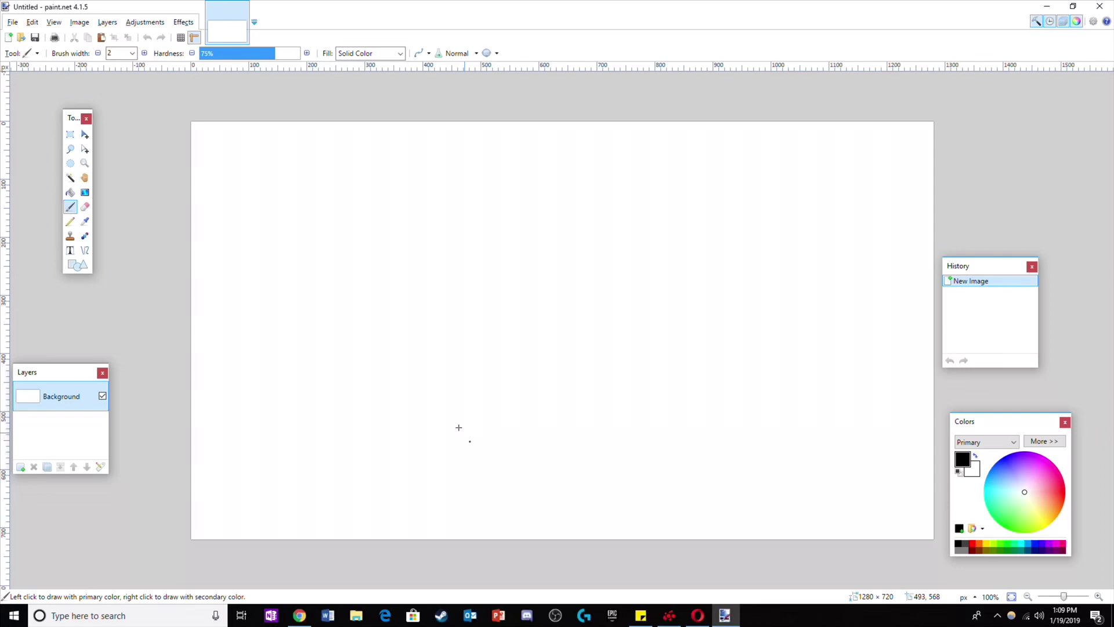
- Open background.png and replace its extra layer with a new empty layer
{"action": "left_click", "coordinate": [12, 22]}
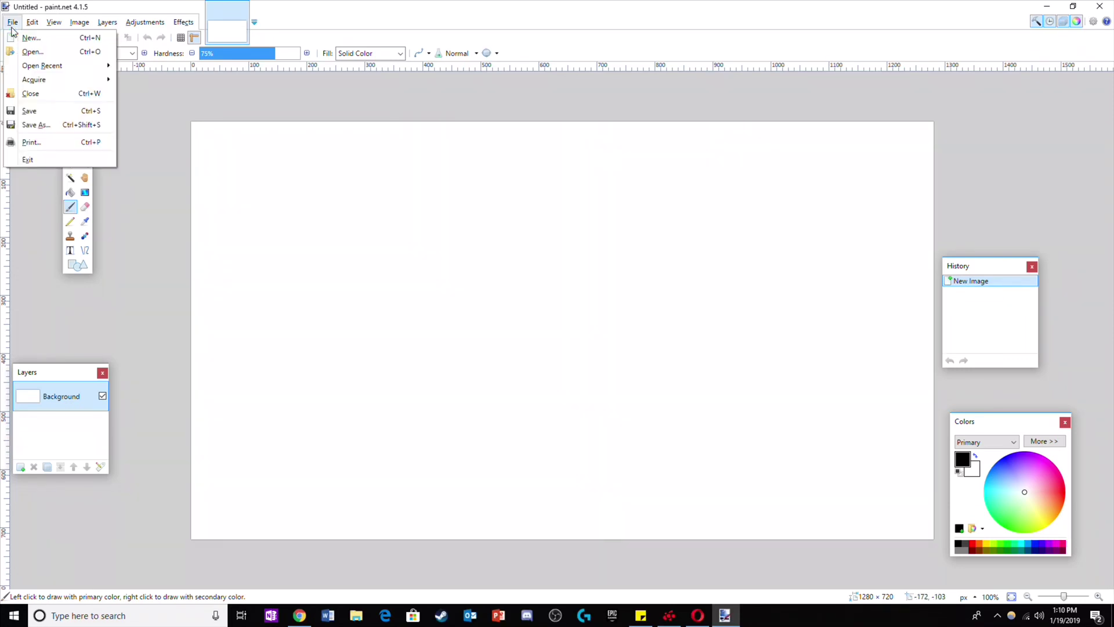
{"action": "left_click", "coordinate": [26, 52]}
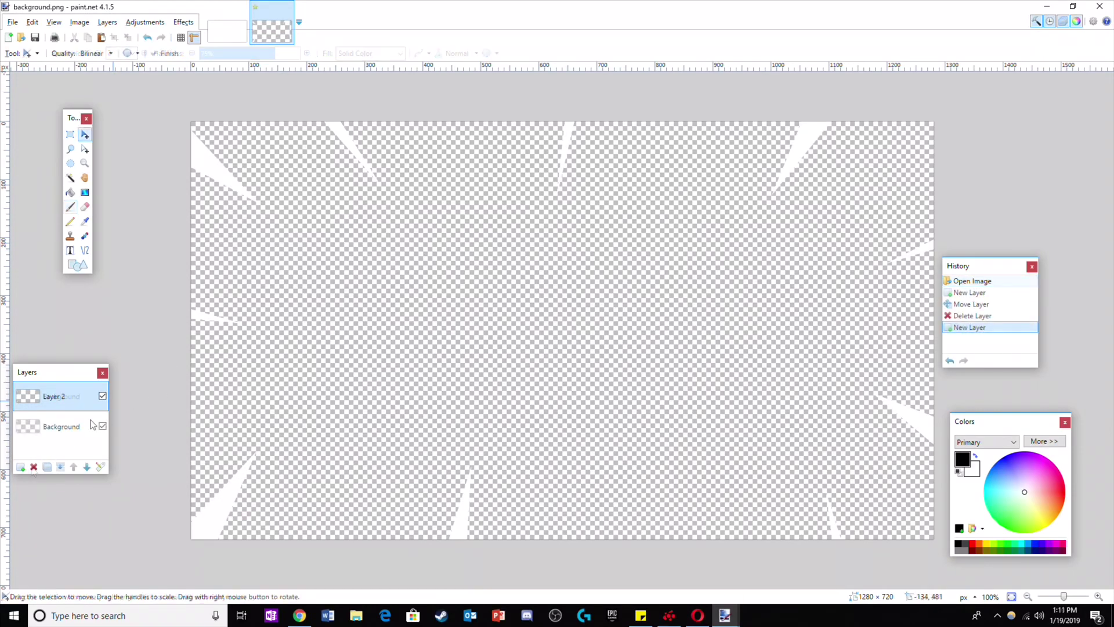
{"action": "left_click", "coordinate": [34, 467]}
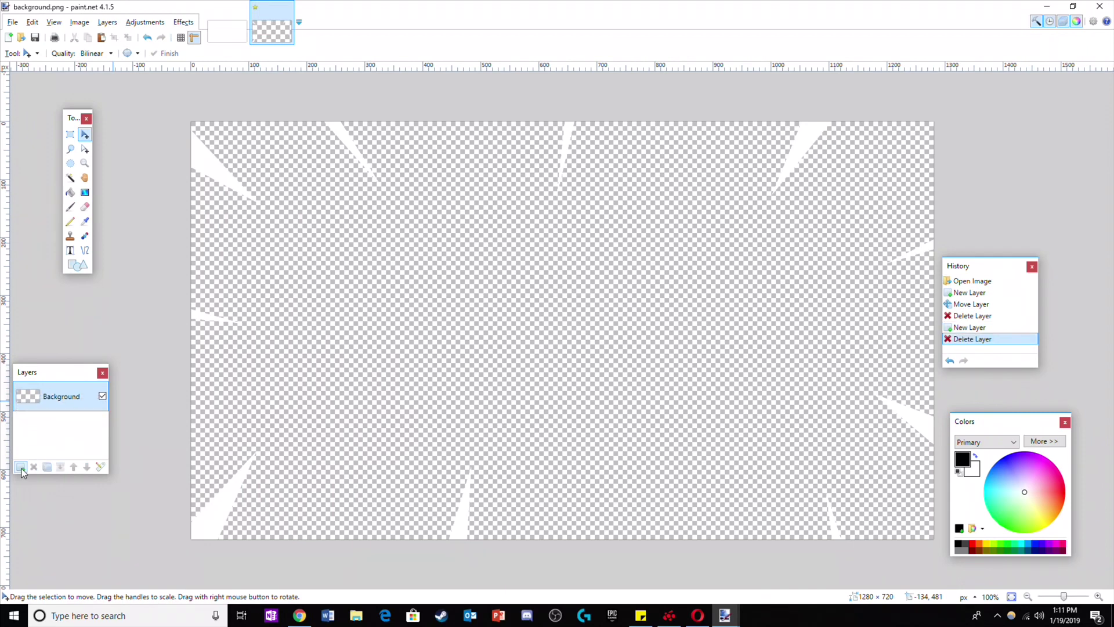
{"action": "left_click", "coordinate": [21, 468]}
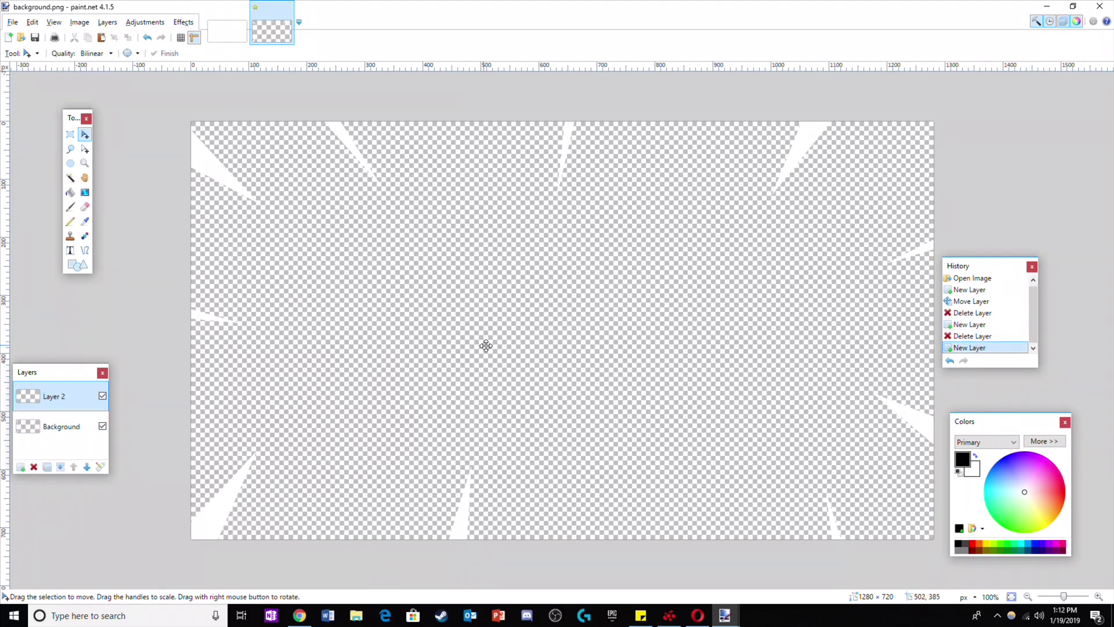
- Paste the Fortnite screenshot as Layer 2 beneath the Background rays, position it and deselect
{"action": "key", "text": "ctrl+v"}
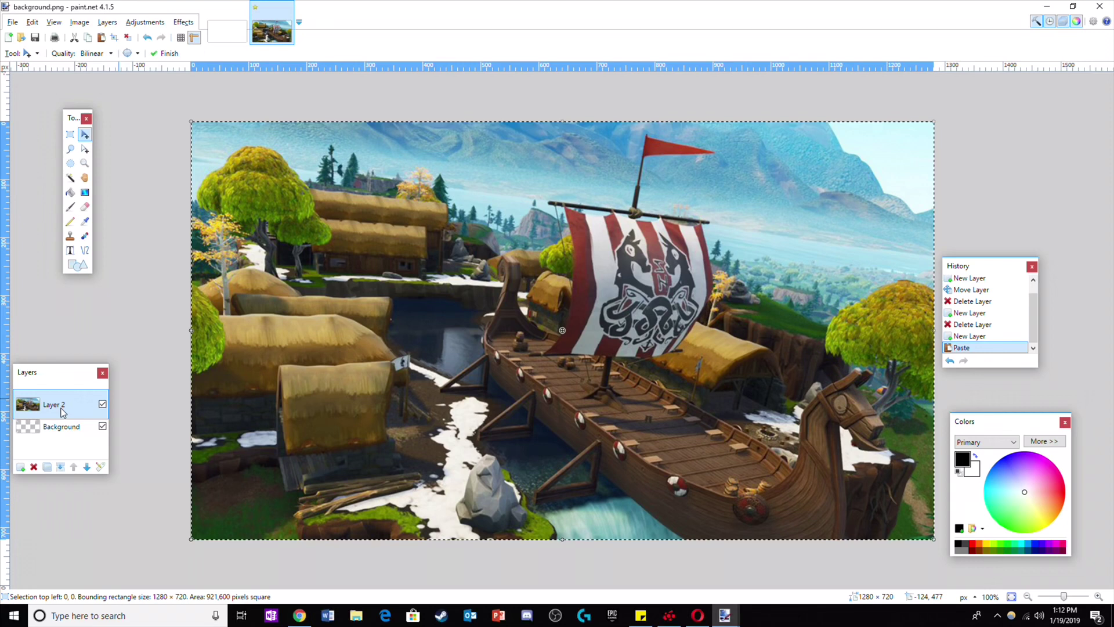
{"action": "left_click_drag", "start_coordinate": [58, 397], "coordinate": [62, 432]}
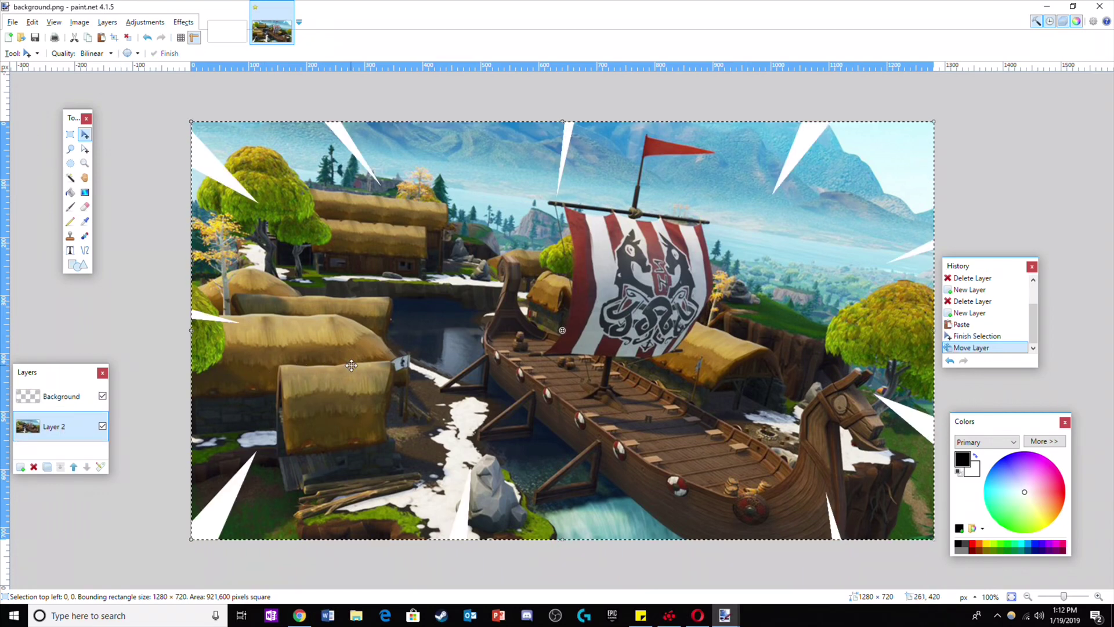
{"action": "left_click_drag", "start_coordinate": [351, 365], "coordinate": [351, 365]}
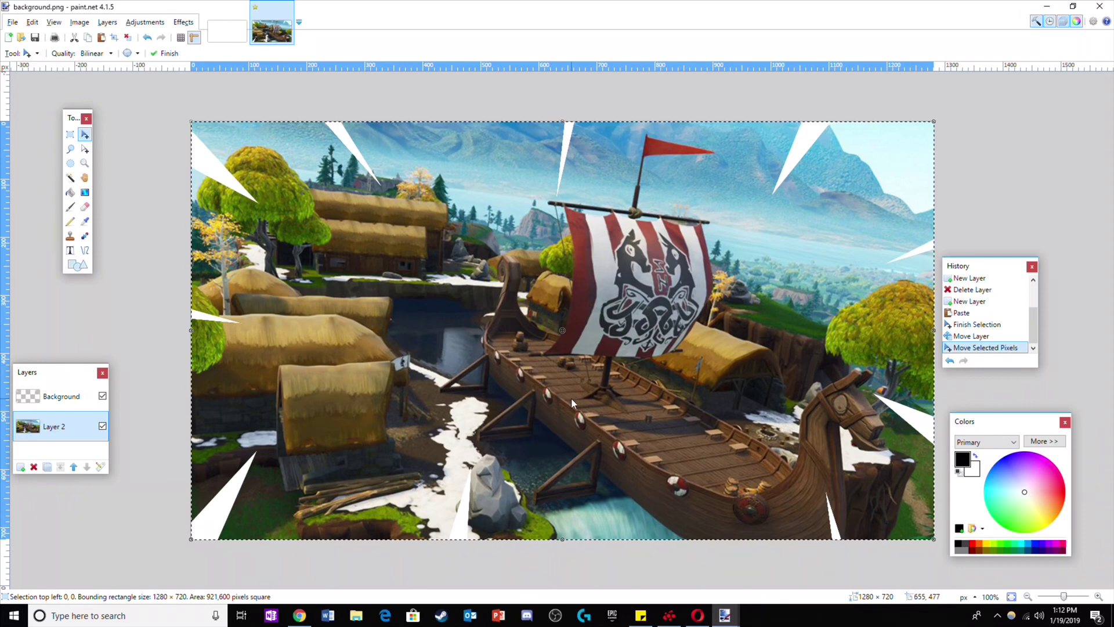
{"action": "key", "text": "ctrl+d"}
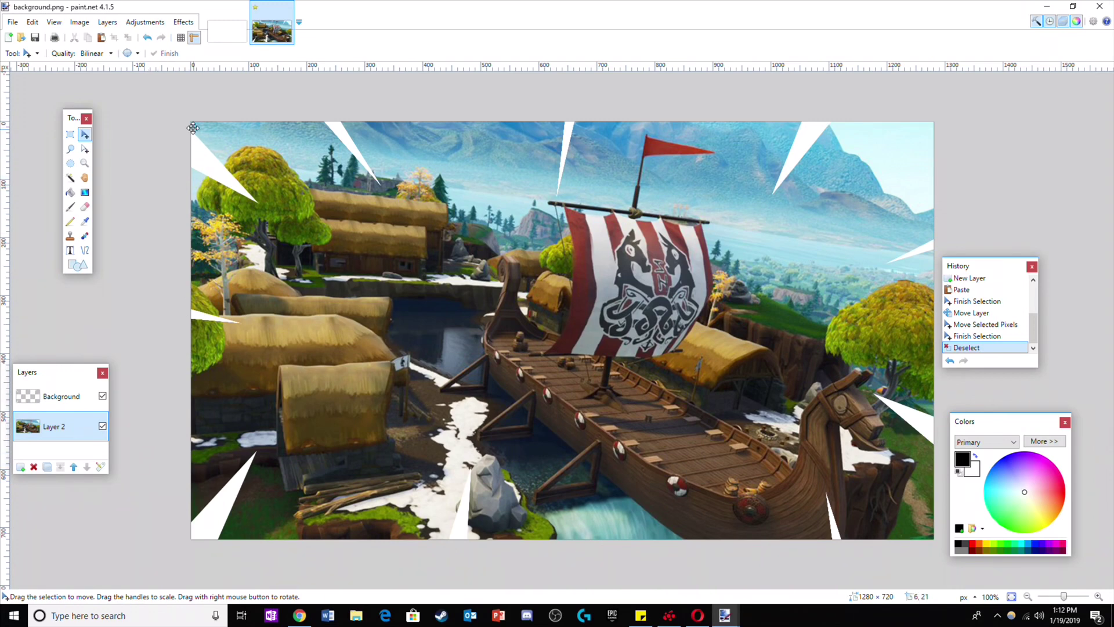
{"action": "left_click", "coordinate": [144, 23]}
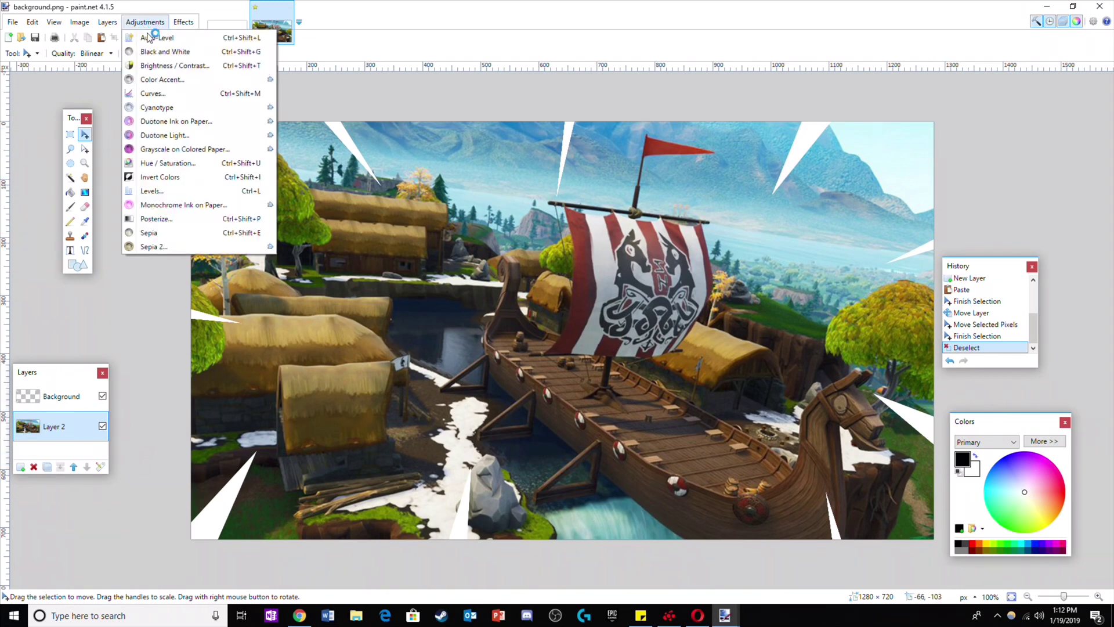
- Brighten the scene with a Curves adjustment, then apply a radius-10 Gaussian blur
{"action": "left_click", "coordinate": [152, 93]}
{"action": "left_click_drag", "start_coordinate": [601, 262], "coordinate": [574, 252]}
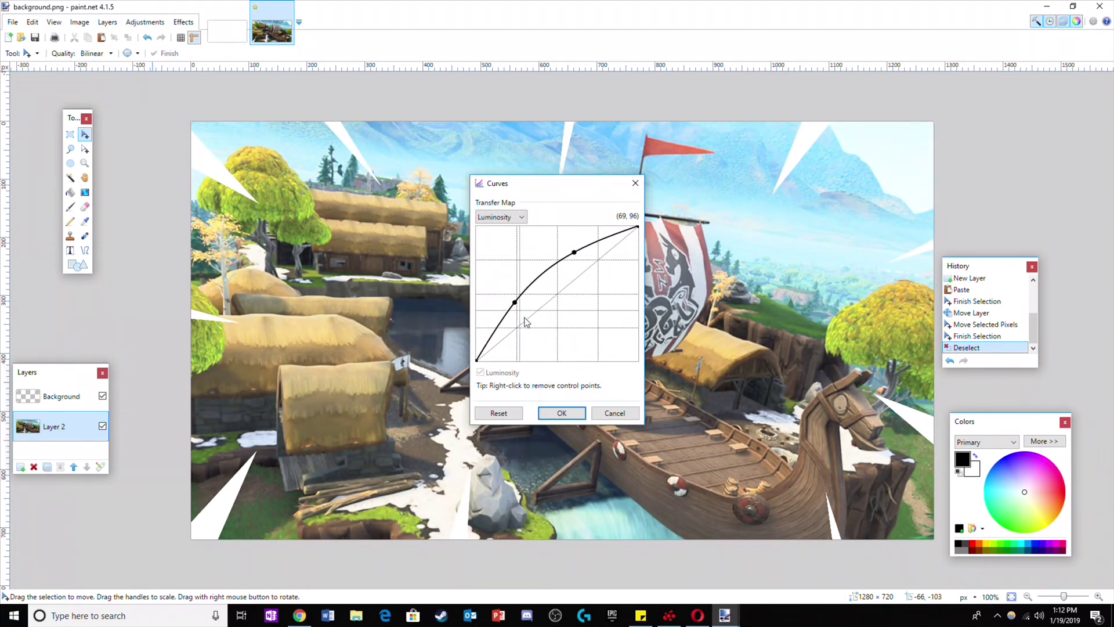
{"action": "left_click", "coordinate": [562, 412]}
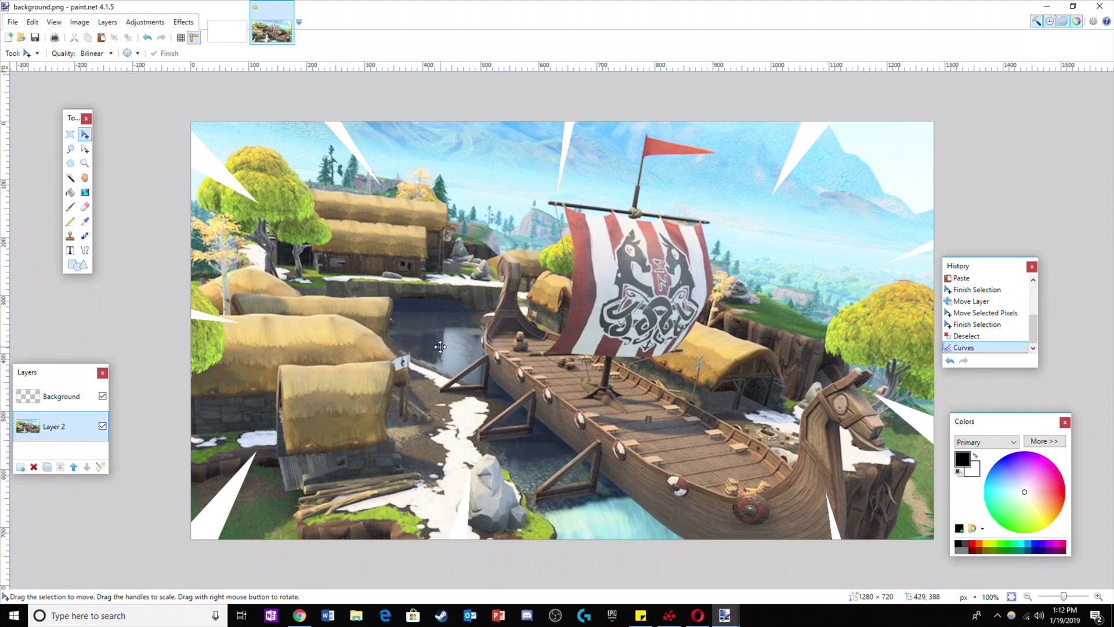
{"action": "left_click", "coordinate": [183, 21]}
{"action": "mouse_move", "coordinate": [187, 47]}
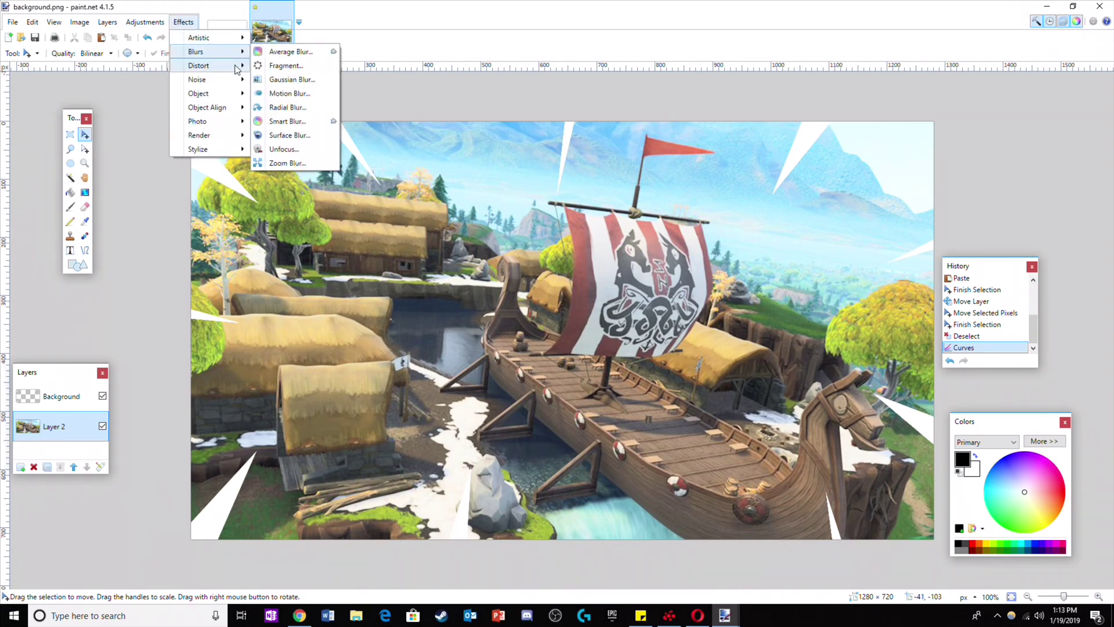
{"action": "left_click", "coordinate": [285, 59]}
{"action": "left_click_drag", "start_coordinate": [523, 270], "coordinate": [896, 238]}
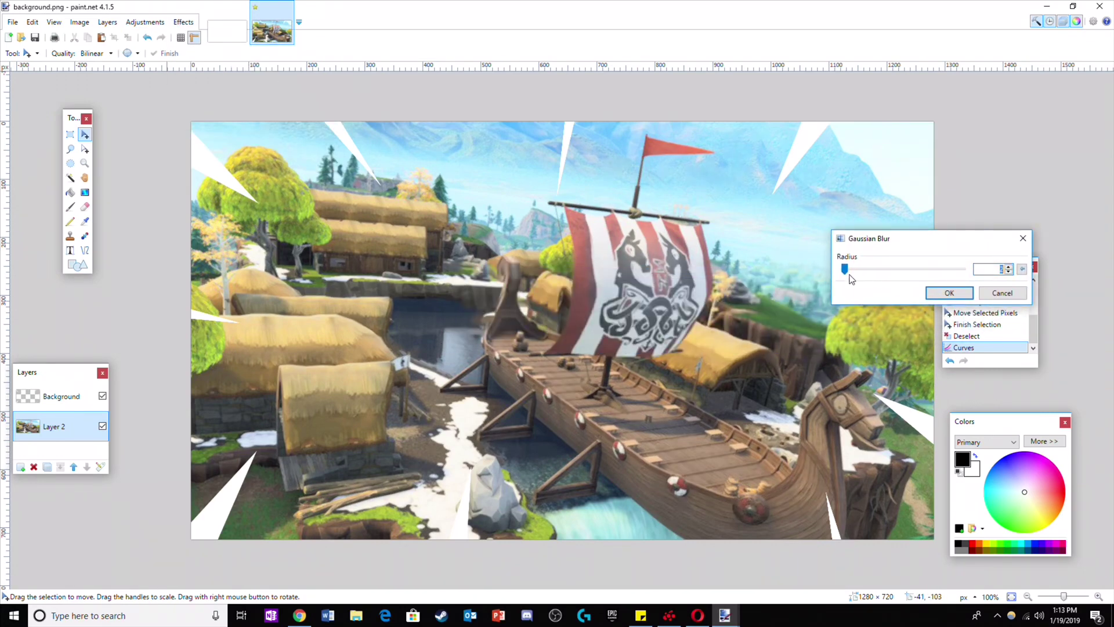
{"action": "mouse_move", "coordinate": [844, 269]}
{"action": "left_mouse_down"}
{"action": "mouse_move", "coordinate": [885, 271]}
{"action": "mouse_move", "coordinate": [853, 273]}
{"action": "left_mouse_up"}
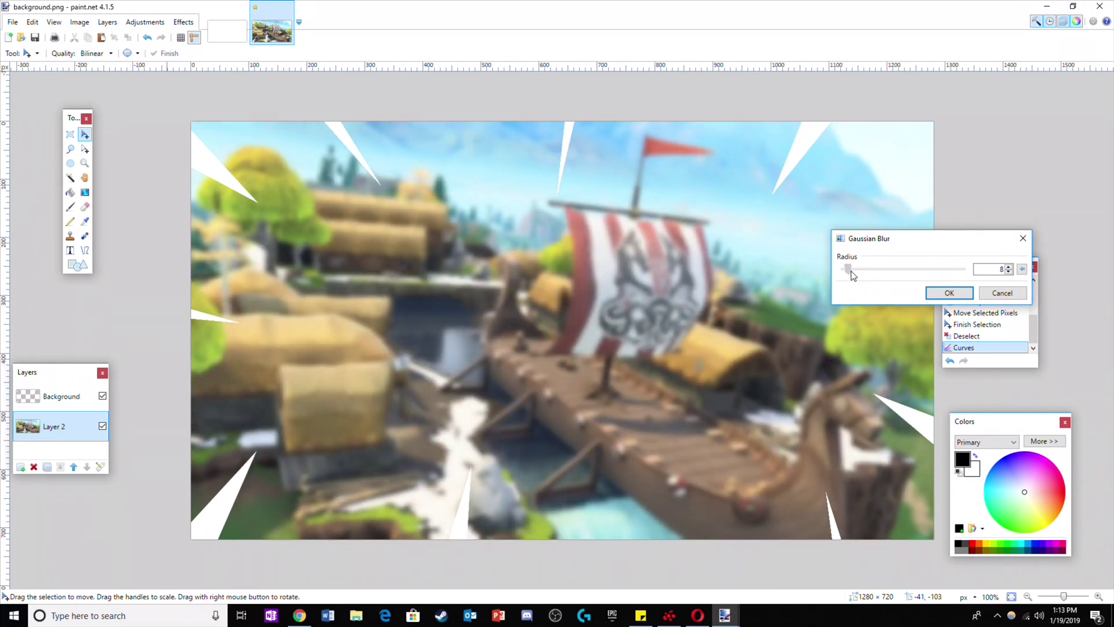
{"action": "left_click", "coordinate": [950, 292]}
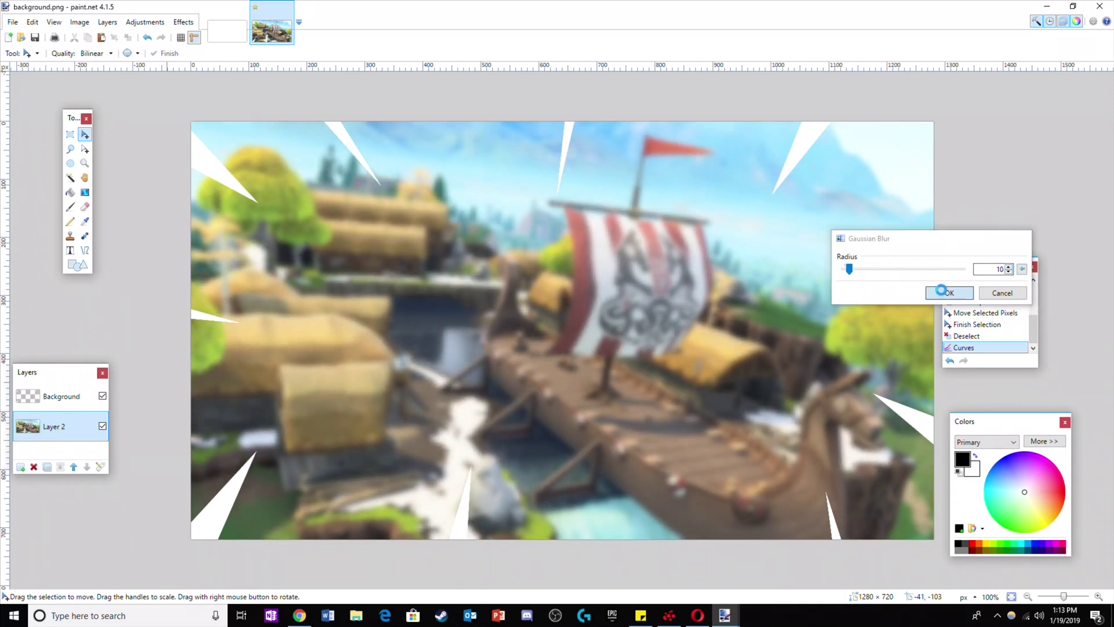
- Lower the Background rays layer's opacity to 127
{"action": "key", "text": "alt+Page_Up"}
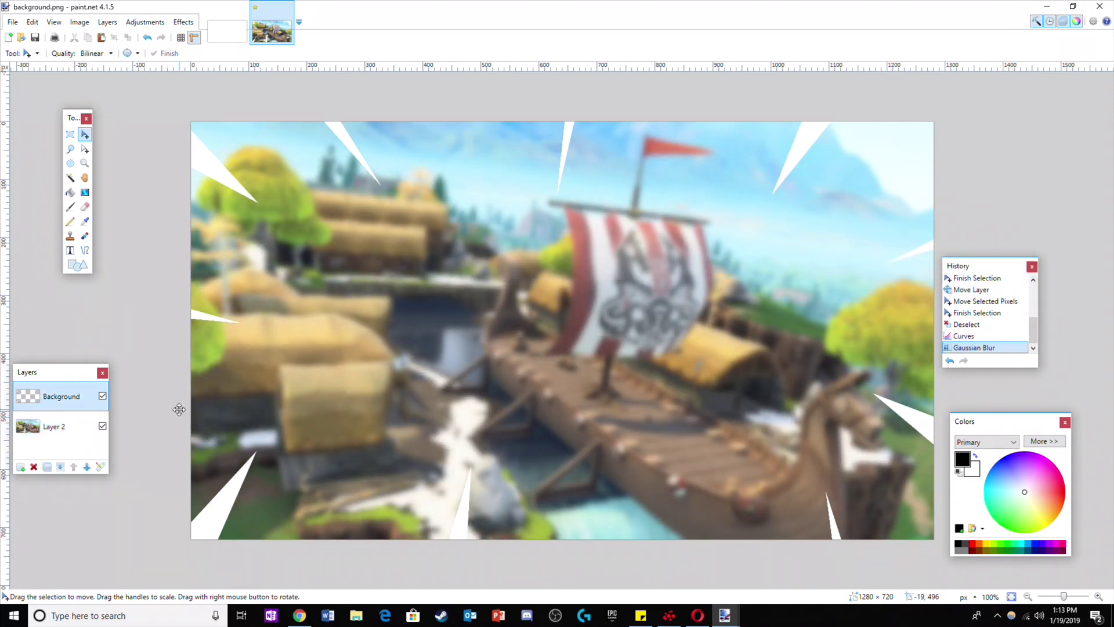
{"action": "double_click", "coordinate": [80, 405]}
{"action": "left_click", "coordinate": [608, 331]}
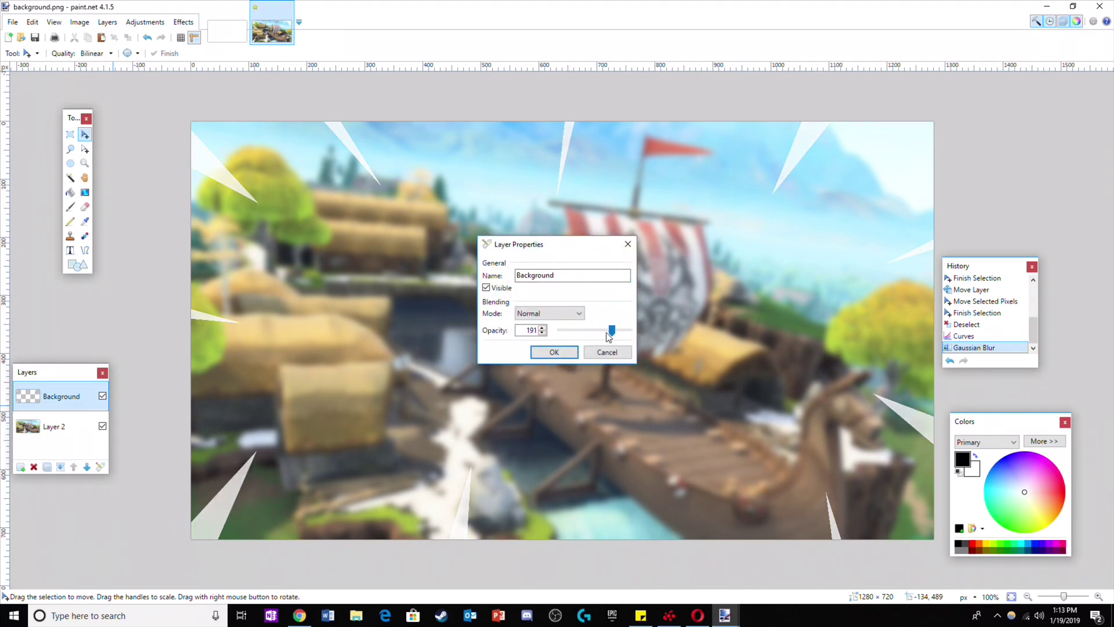
{"action": "left_click_drag", "start_coordinate": [608, 337], "coordinate": [592, 335]}
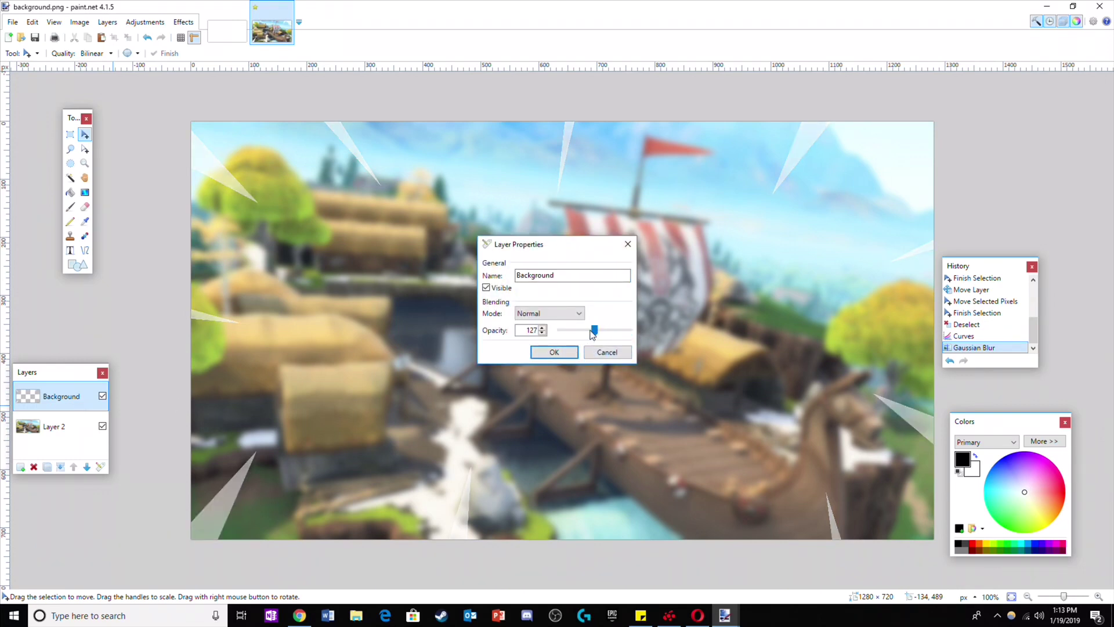
{"action": "left_click", "coordinate": [552, 352]}
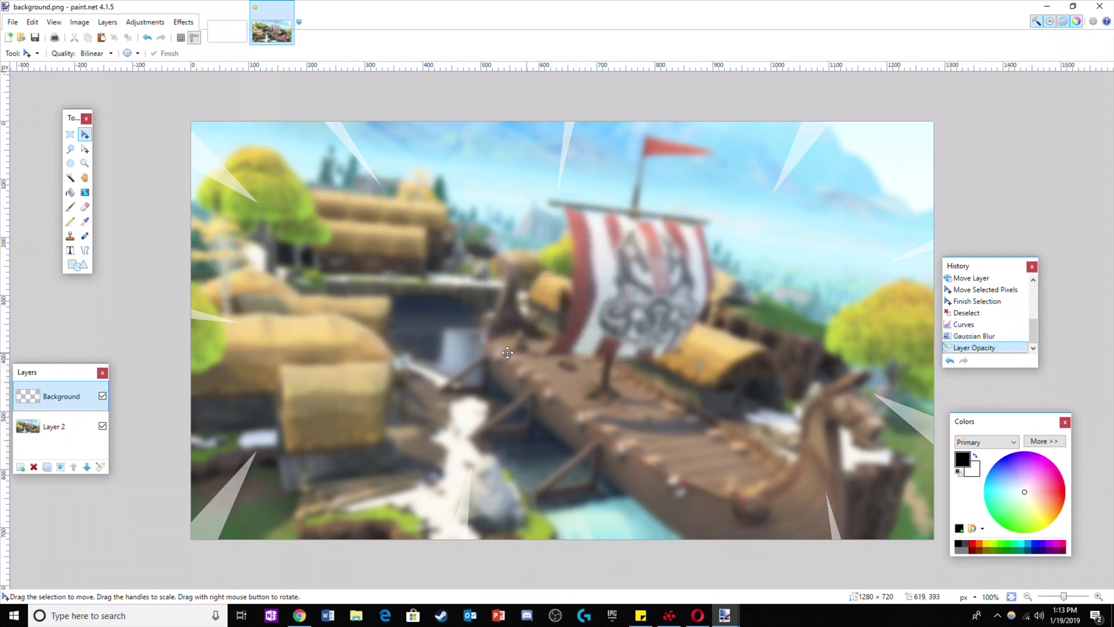
- Paste the character onto a new Layer 3, keeping the canvas size, and move it right
{"action": "left_click", "coordinate": [20, 468]}
{"action": "key", "text": "ctrl+v"}
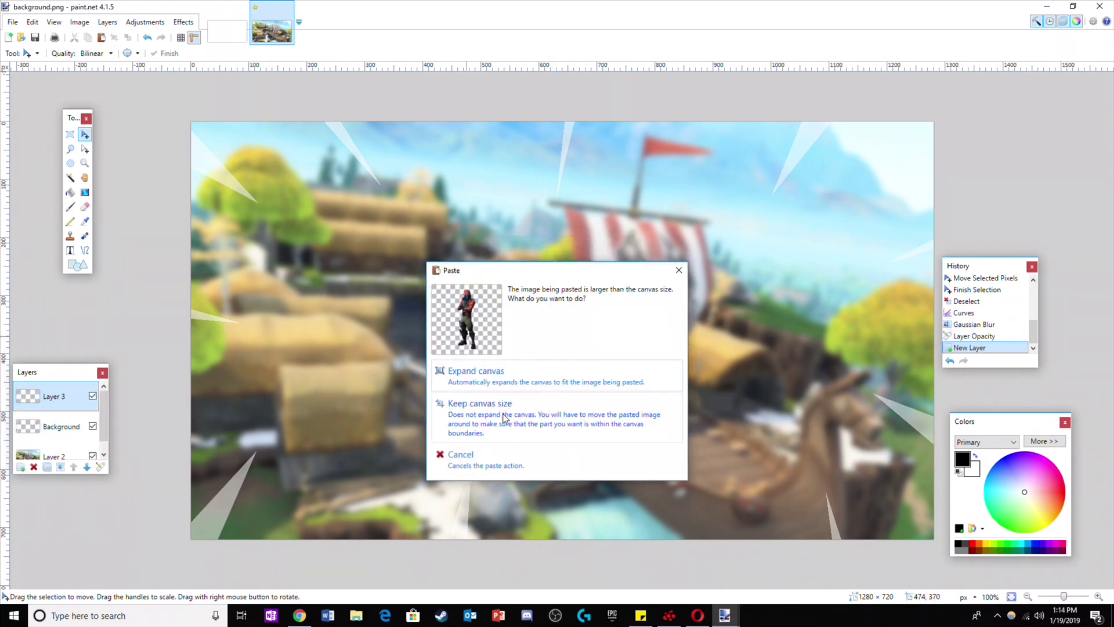
{"action": "left_click", "coordinate": [503, 406]}
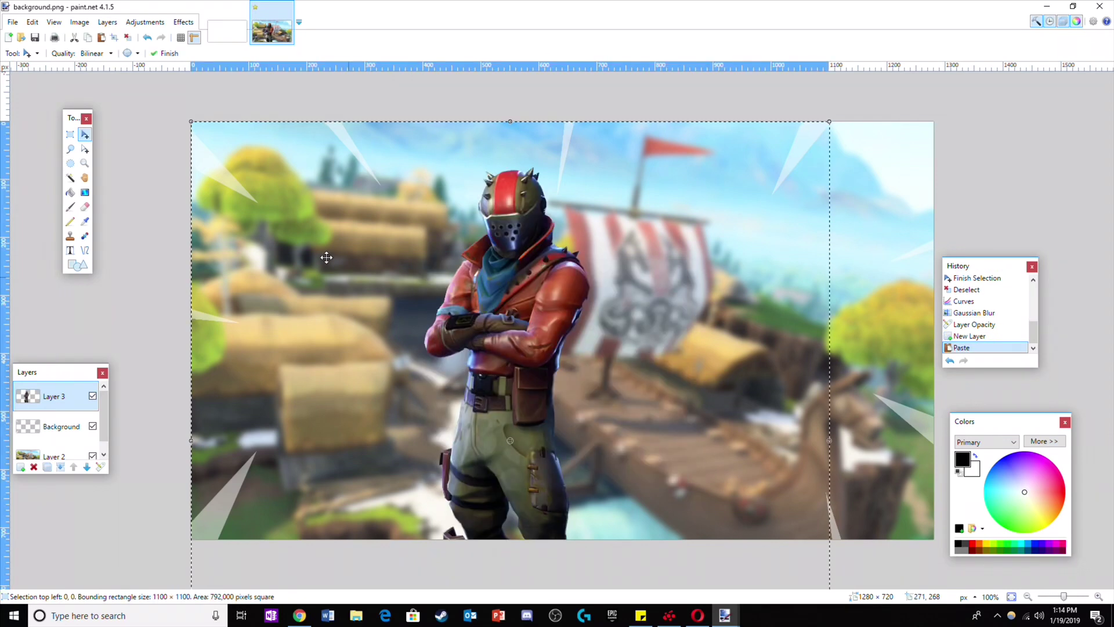
{"action": "left_click_drag", "start_coordinate": [324, 240], "coordinate": [620, 298]}
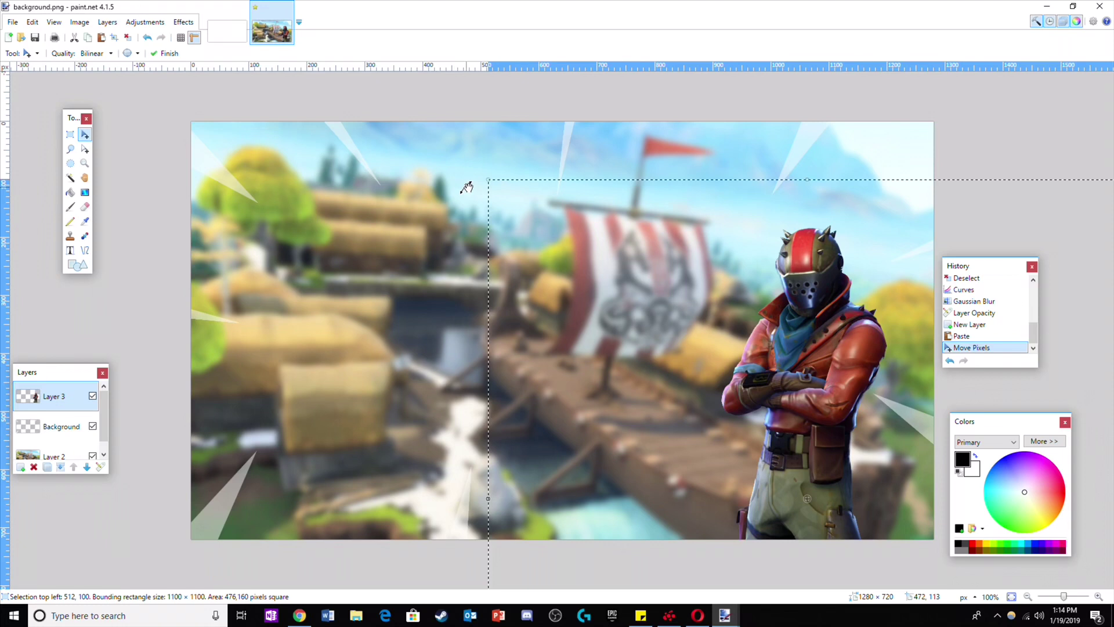
- Enlarge the character along the right side, deselect it, and add an empty Layer 4
{"action": "left_click_drag", "start_coordinate": [486, 181], "coordinate": [272, 104]}
{"action": "left_click_drag", "start_coordinate": [531, 294], "coordinate": [579, 286]}
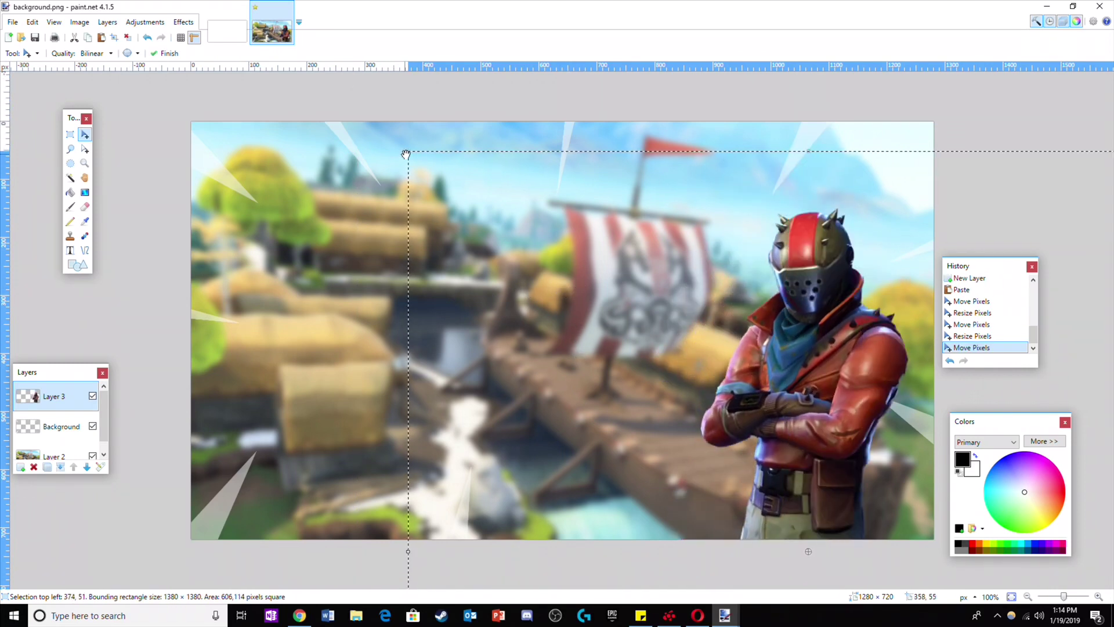
{"action": "left_click_drag", "start_coordinate": [402, 154], "coordinate": [283, 79]}
{"action": "left_click_drag", "start_coordinate": [607, 277], "coordinate": [615, 271]}
{"action": "key", "text": "ctrl+d"}
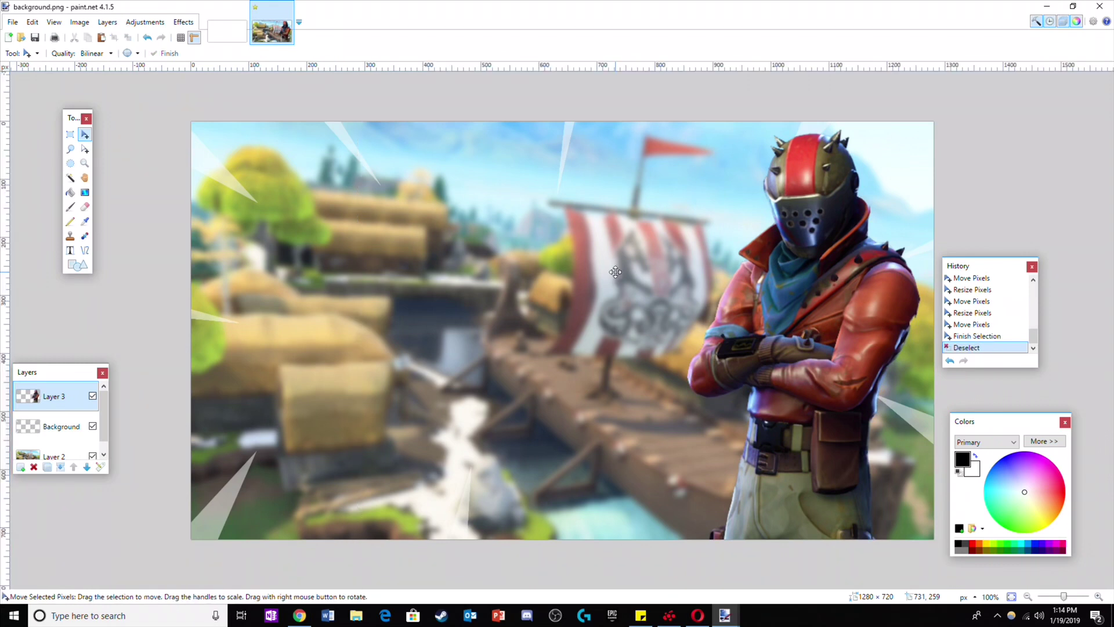
{"action": "left_click", "coordinate": [21, 467]}
- Type '30 KILL' over 'WIN' in Komika Axis on the canvas
{"action": "left_click", "coordinate": [70, 251]}
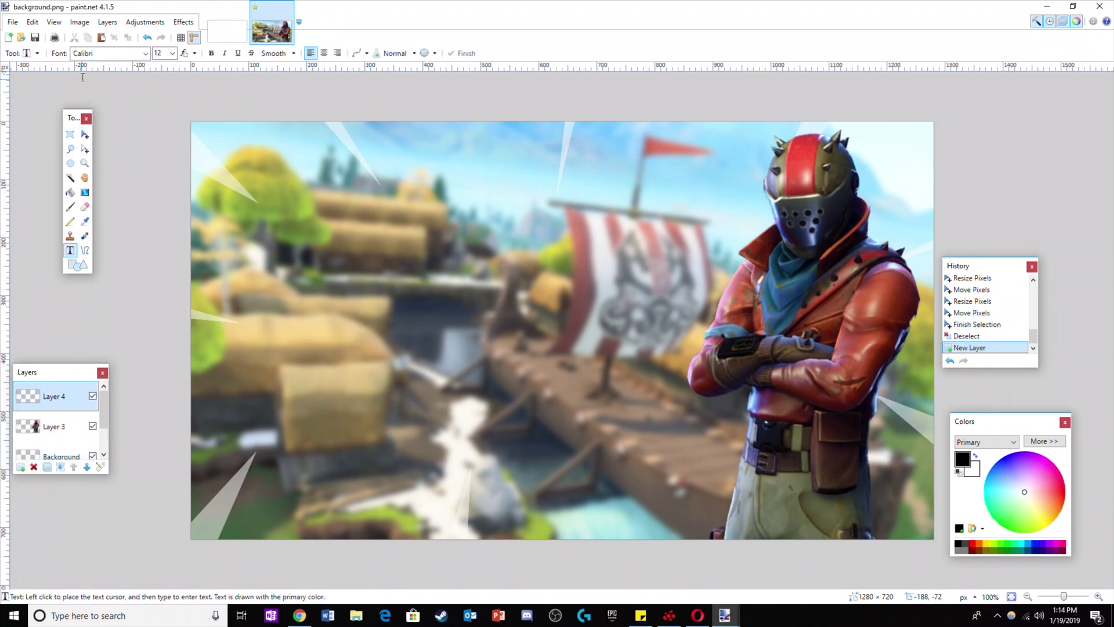
{"action": "left_click", "coordinate": [145, 53]}
{"action": "scroll", "coordinate": [180, 349], "scroll_direction": "down", "scroll_amount": 20}
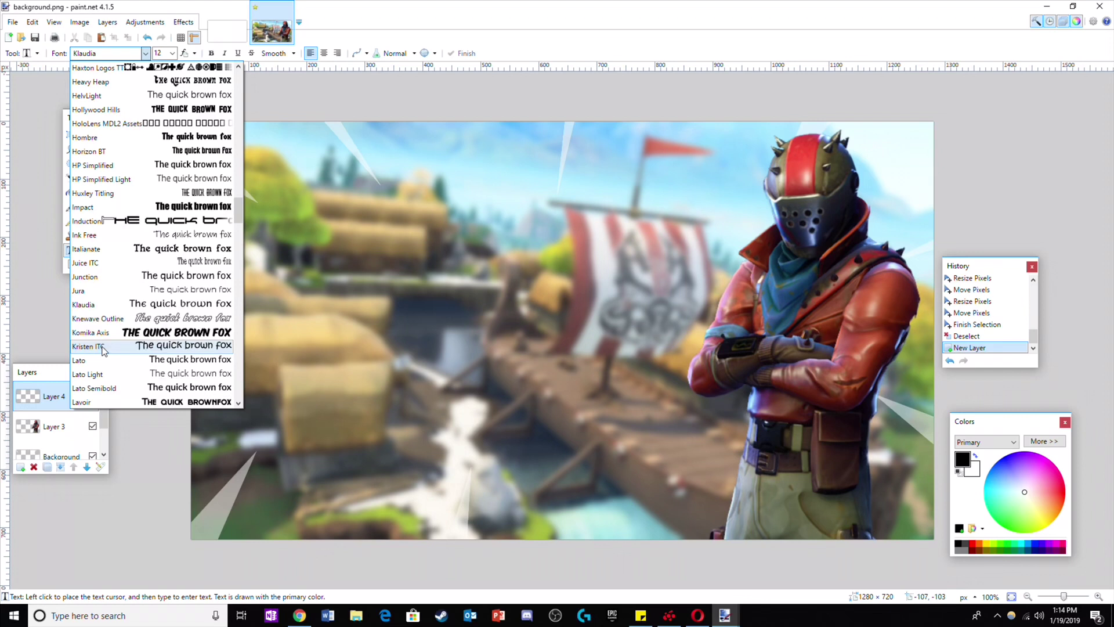
{"action": "left_click", "coordinate": [181, 363]}
{"action": "left_click", "coordinate": [322, 240]}
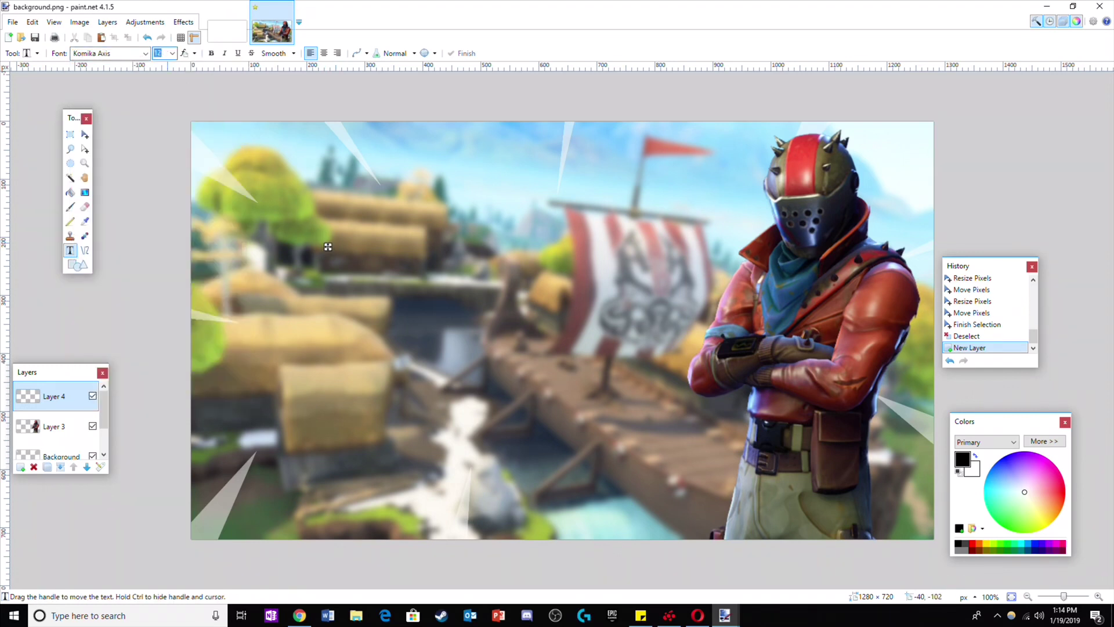
{"action": "type", "text": "30 KILL"}
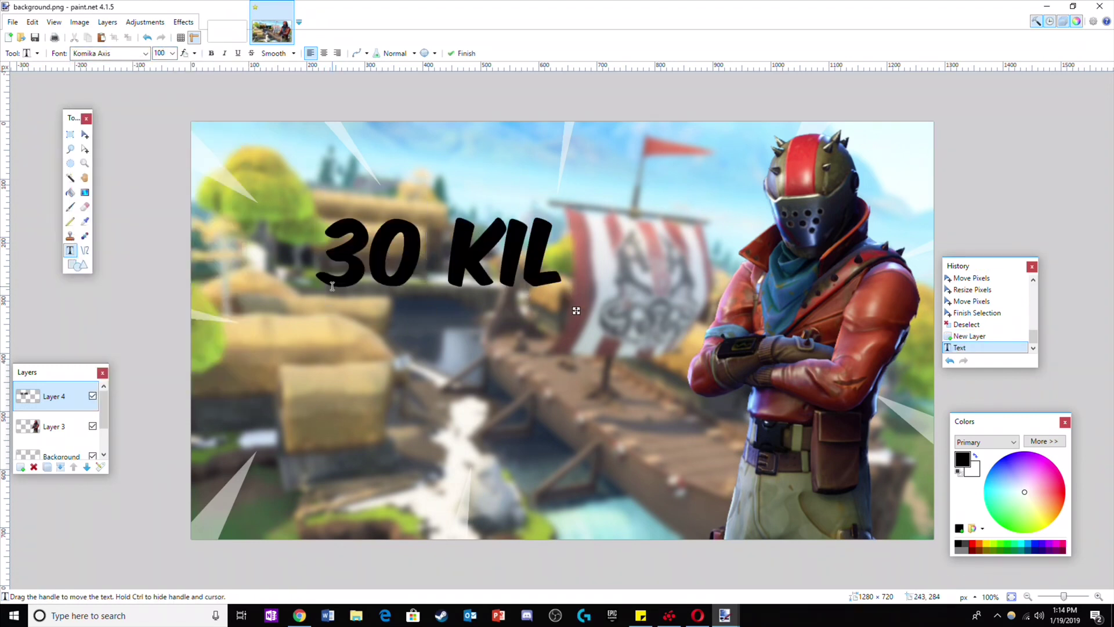
{"action": "key", "text": "Return"}
{"action": "type", "text": "G"}
{"action": "key", "text": "BackSpace"}
{"action": "type", "text": "WIN"}
- Centre-align the title, make it white, move it to the centre and set size 110
{"action": "left_click", "coordinate": [324, 53]}
{"action": "left_click", "coordinate": [976, 456]}
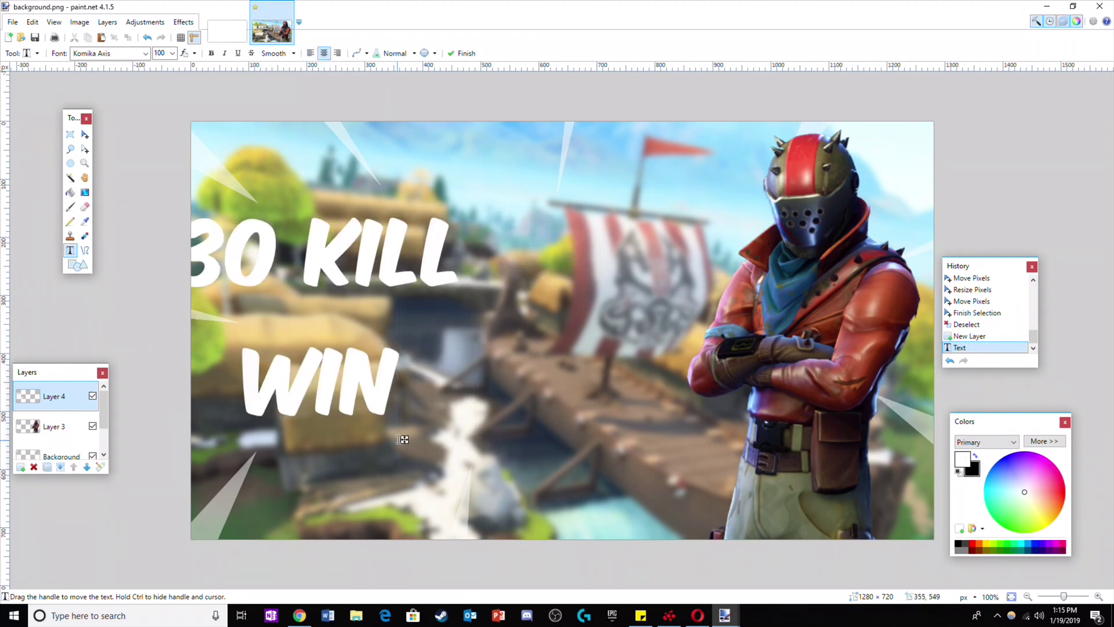
{"action": "left_click_drag", "start_coordinate": [405, 439], "coordinate": [561, 455]}
{"action": "double_click", "coordinate": [160, 53]}
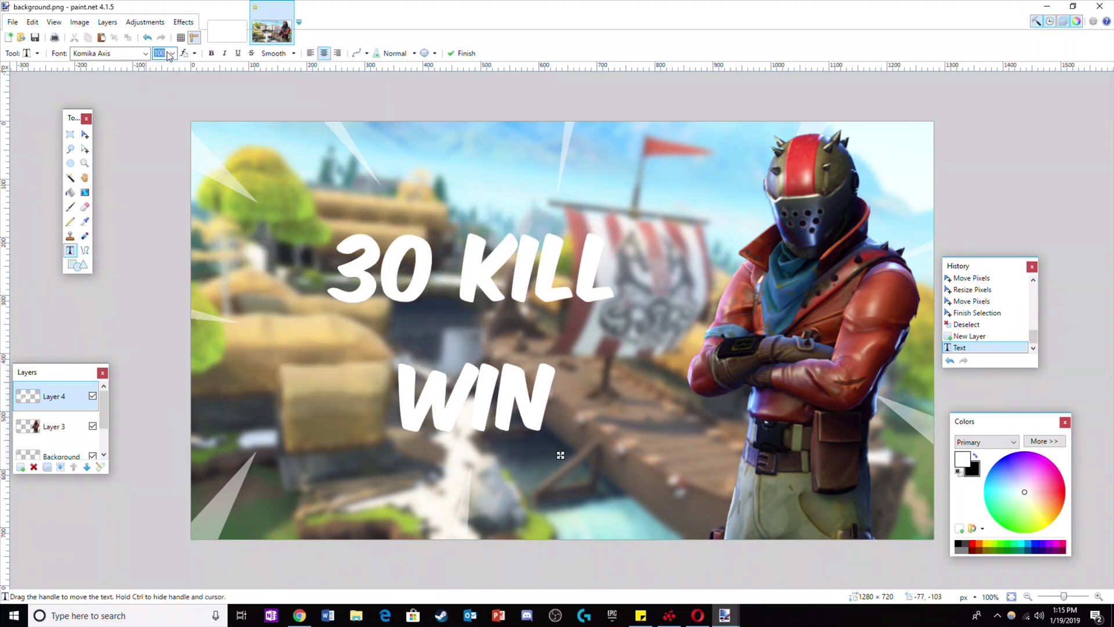
{"action": "type", "text": "150"}
{"action": "key", "text": "BackSpace"}
{"action": "key", "text": "BackSpace"}
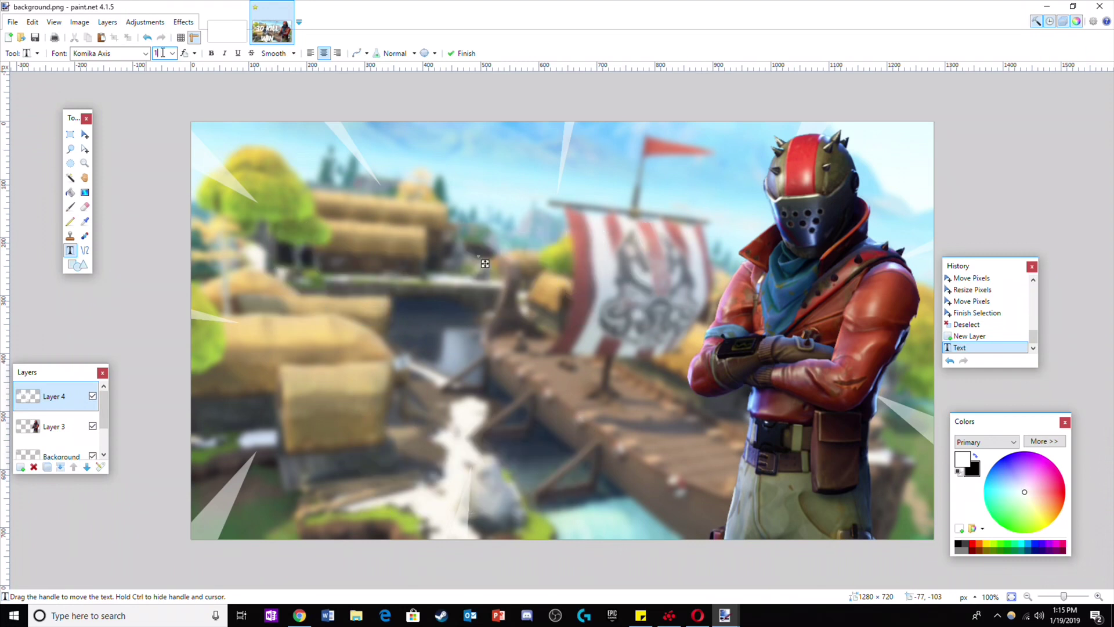
{"action": "type", "text": "25"}
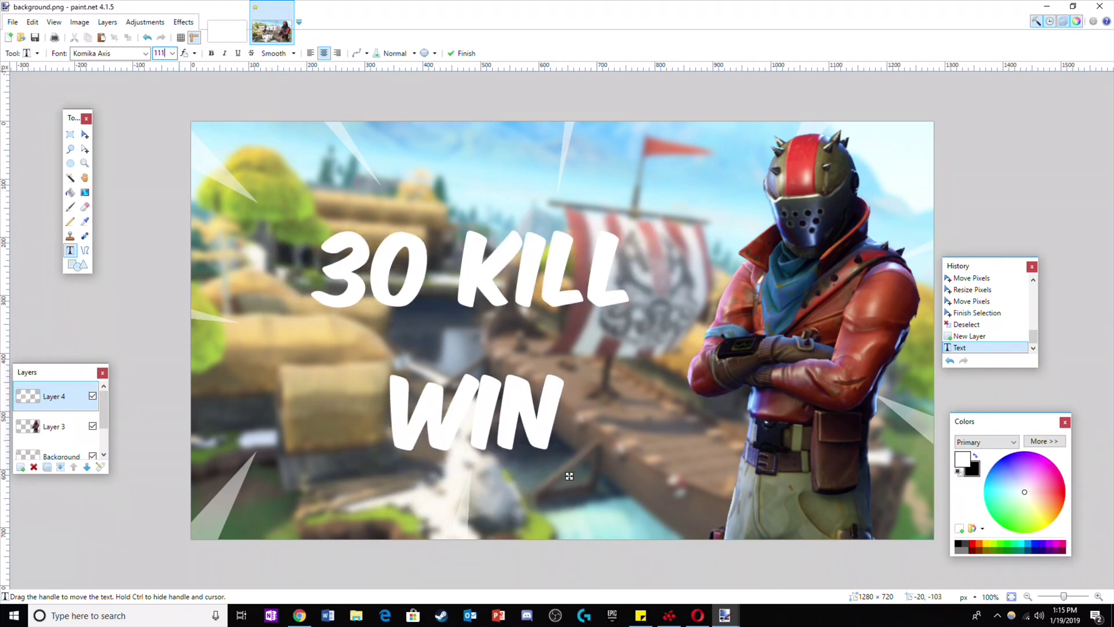
{"action": "type", "text": "10"}
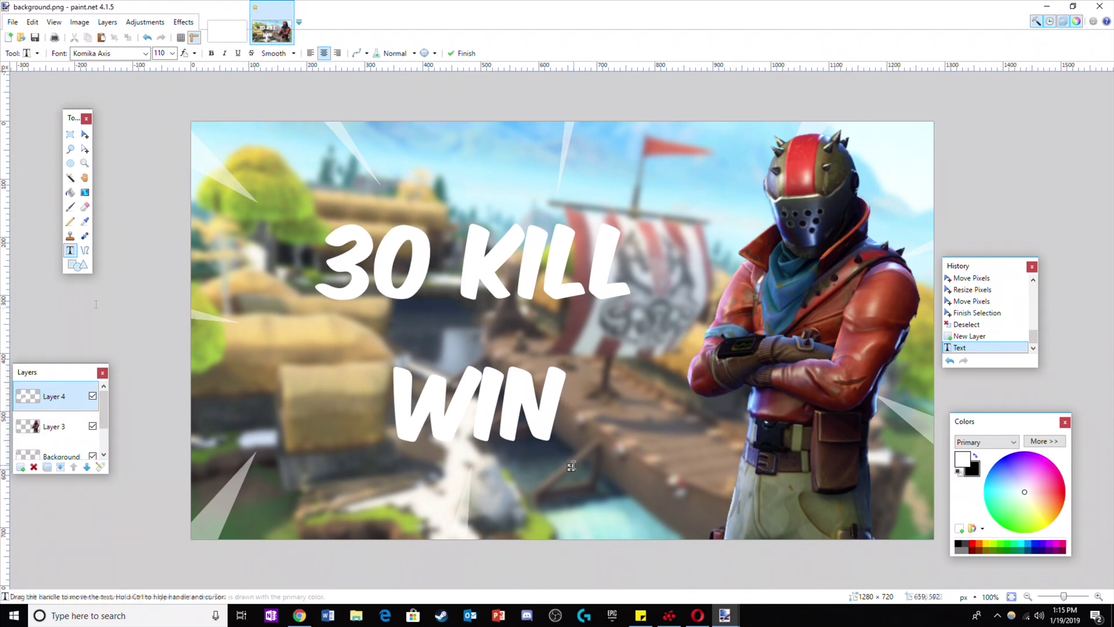
- Start a Drop Shadow on the text with black colour and blur radius 0
{"action": "left_click", "coordinate": [191, 23]}
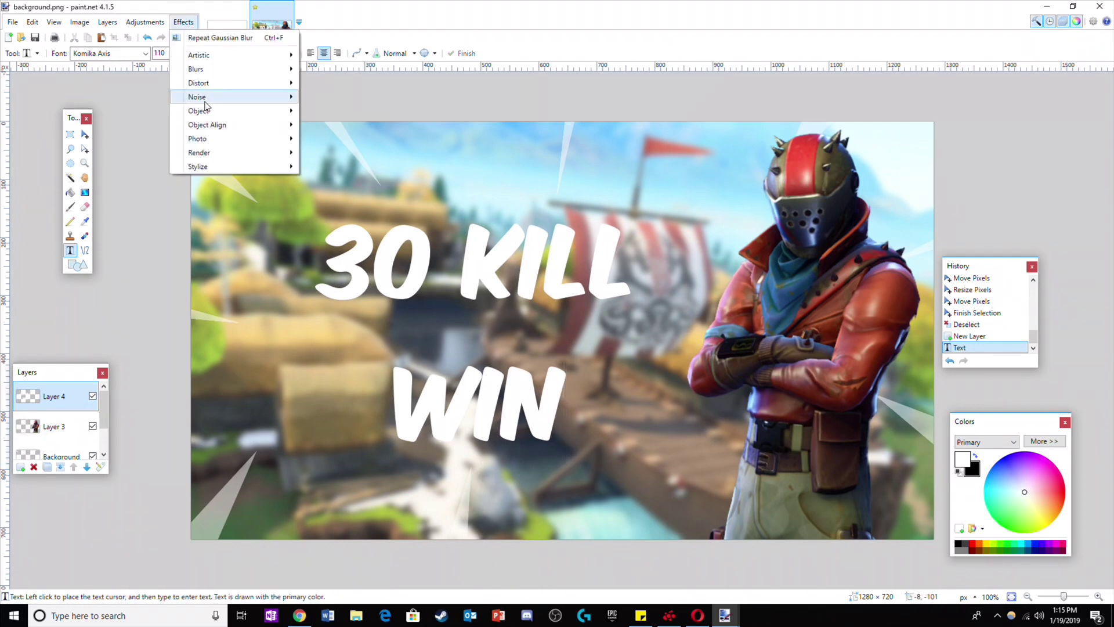
{"action": "mouse_move", "coordinate": [198, 110]}
{"action": "left_click", "coordinate": [342, 110]}
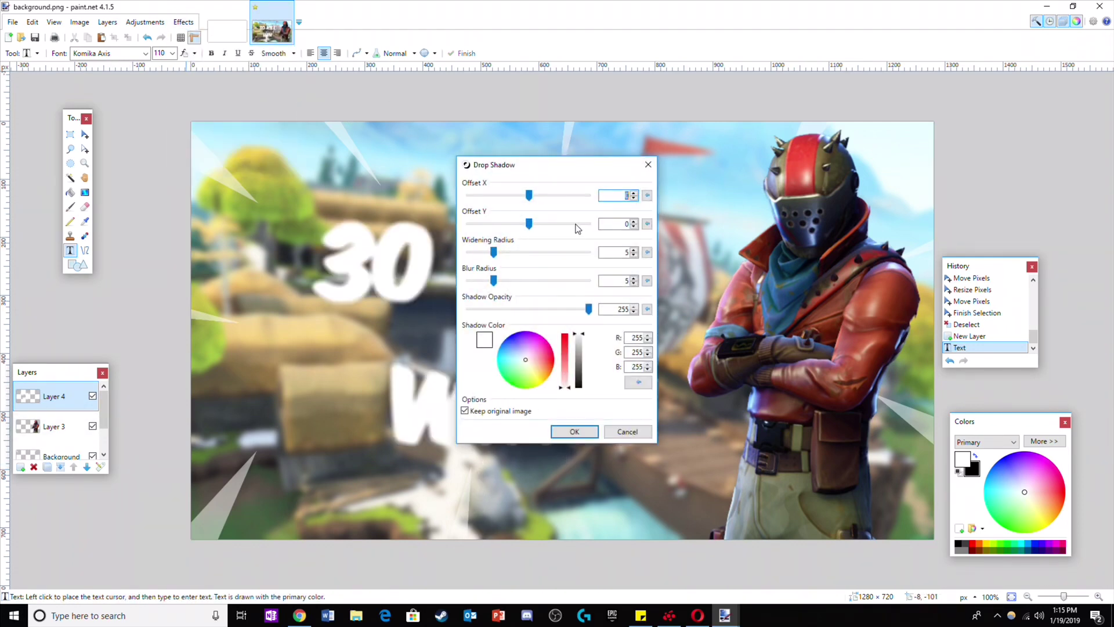
{"action": "left_click_drag", "start_coordinate": [581, 341], "coordinate": [590, 405]}
{"action": "left_click_drag", "start_coordinate": [551, 165], "coordinate": [696, 174]}
{"action": "left_click_drag", "start_coordinate": [638, 289], "coordinate": [603, 297]}
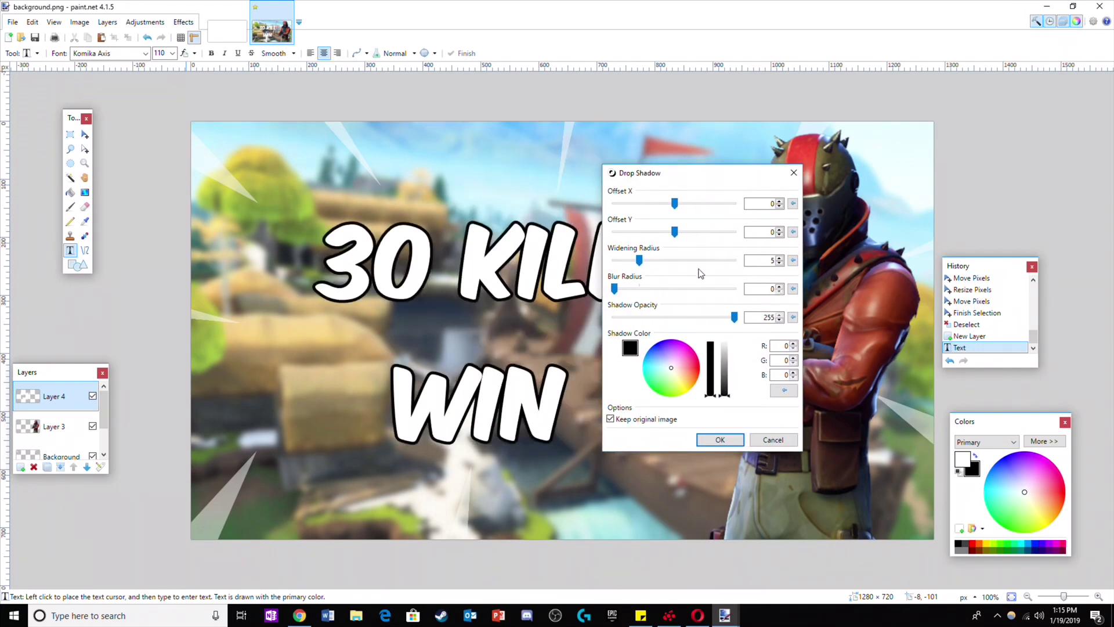
- Set the shadow offsets to 5 × 5 and widening radius 5, then apply it
{"action": "left_click", "coordinate": [780, 200]}
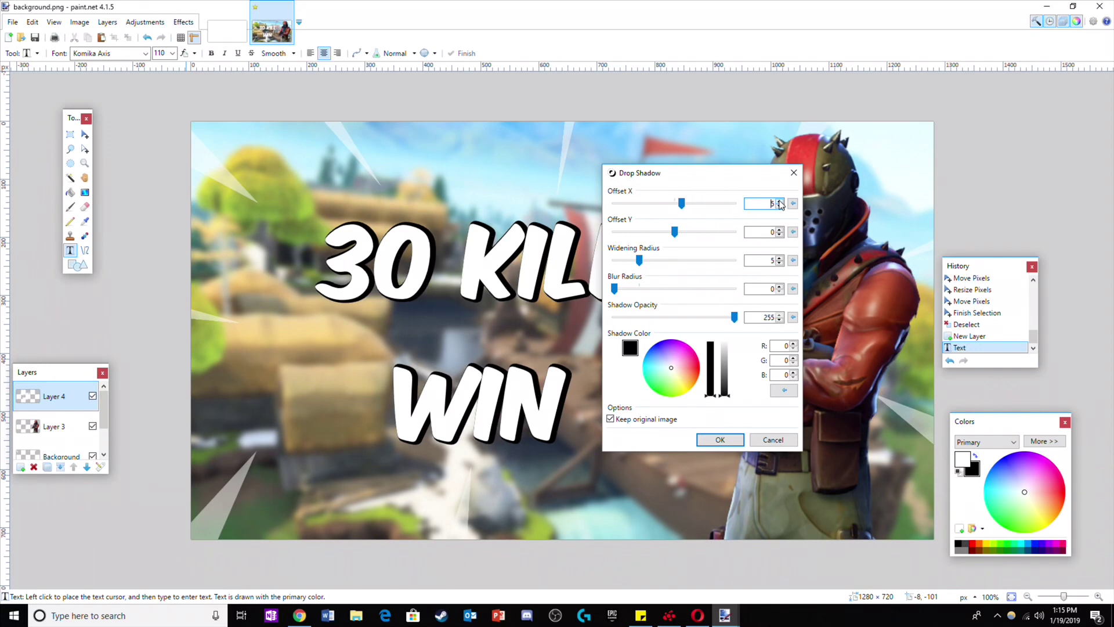
{"action": "left_click", "coordinate": [779, 258]}
{"action": "left_click", "coordinate": [780, 258]}
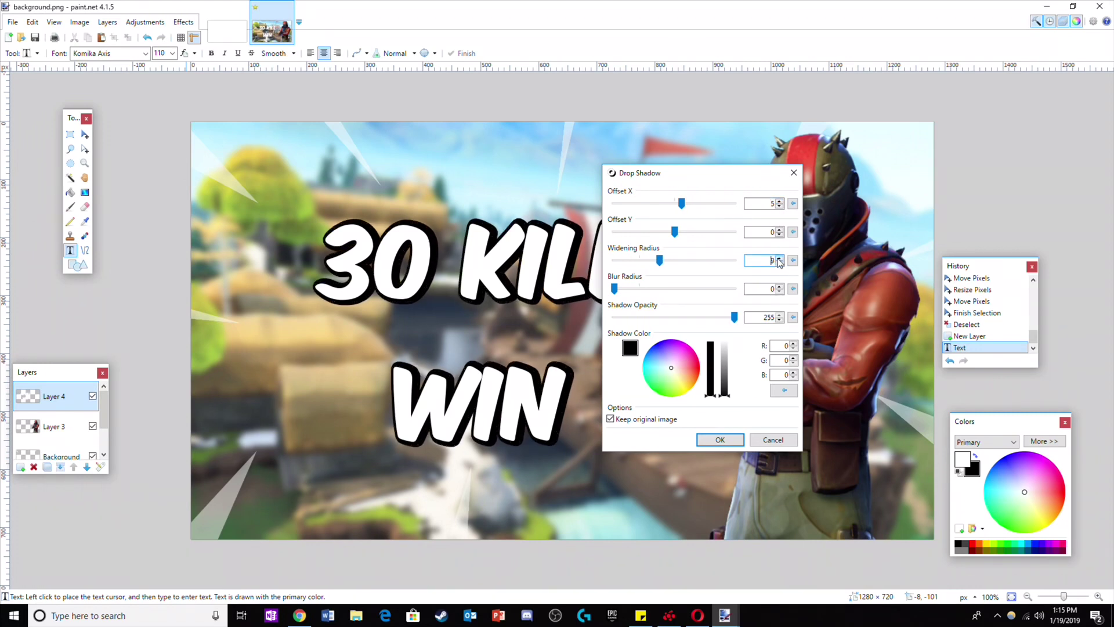
{"action": "left_click", "coordinate": [779, 264]}
{"action": "left_click", "coordinate": [779, 264]}
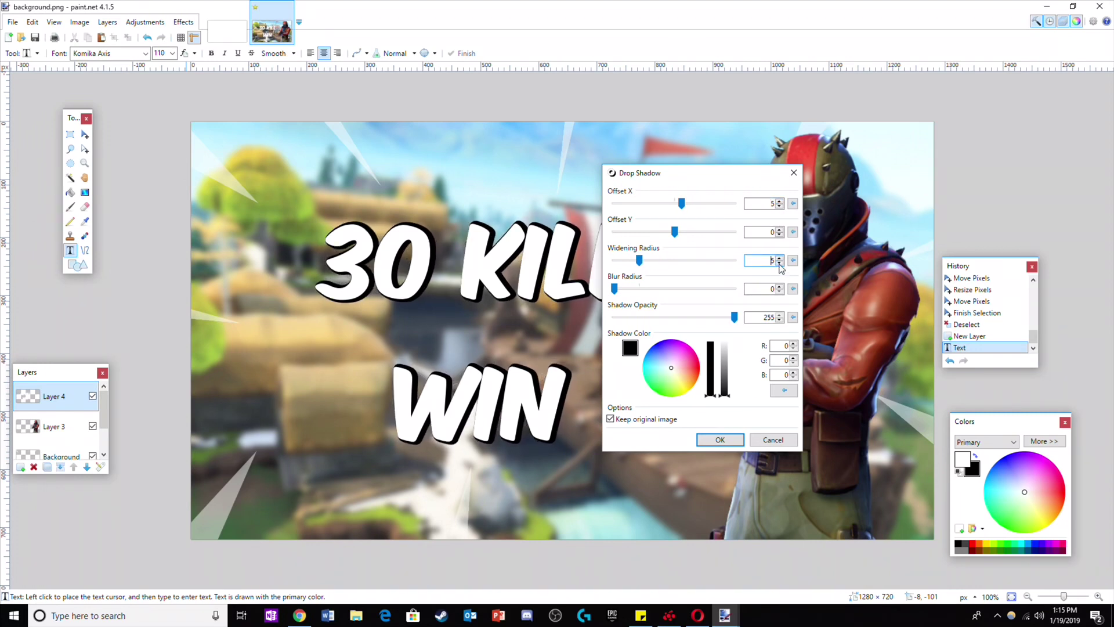
{"action": "left_click", "coordinate": [780, 229]}
{"action": "left_click", "coordinate": [780, 229]}
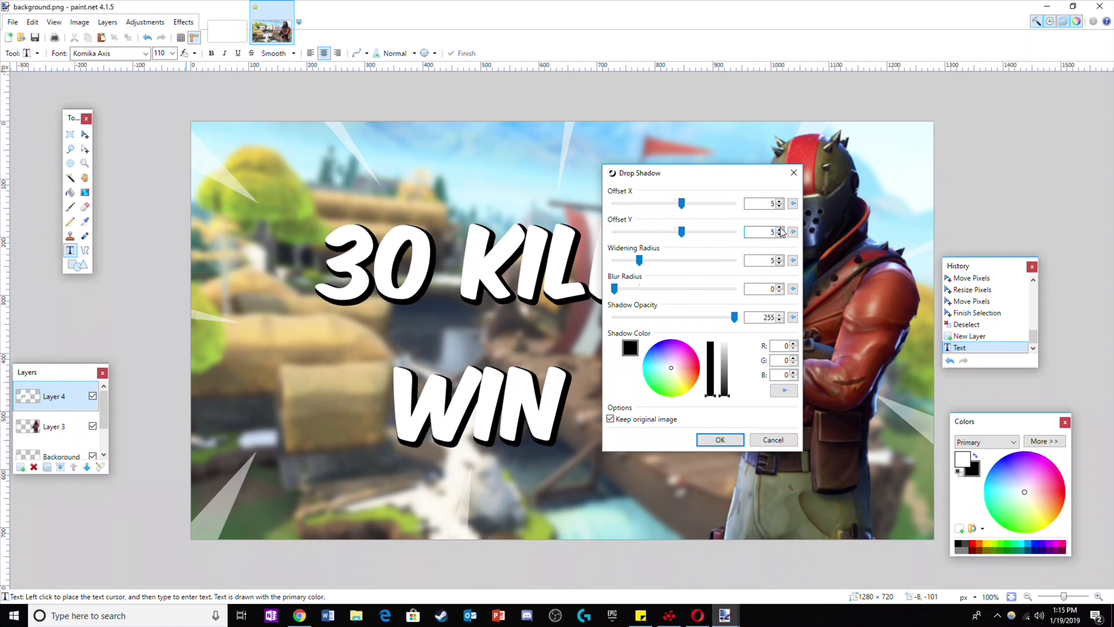
{"action": "left_click_drag", "start_coordinate": [722, 178], "coordinate": [921, 160]}
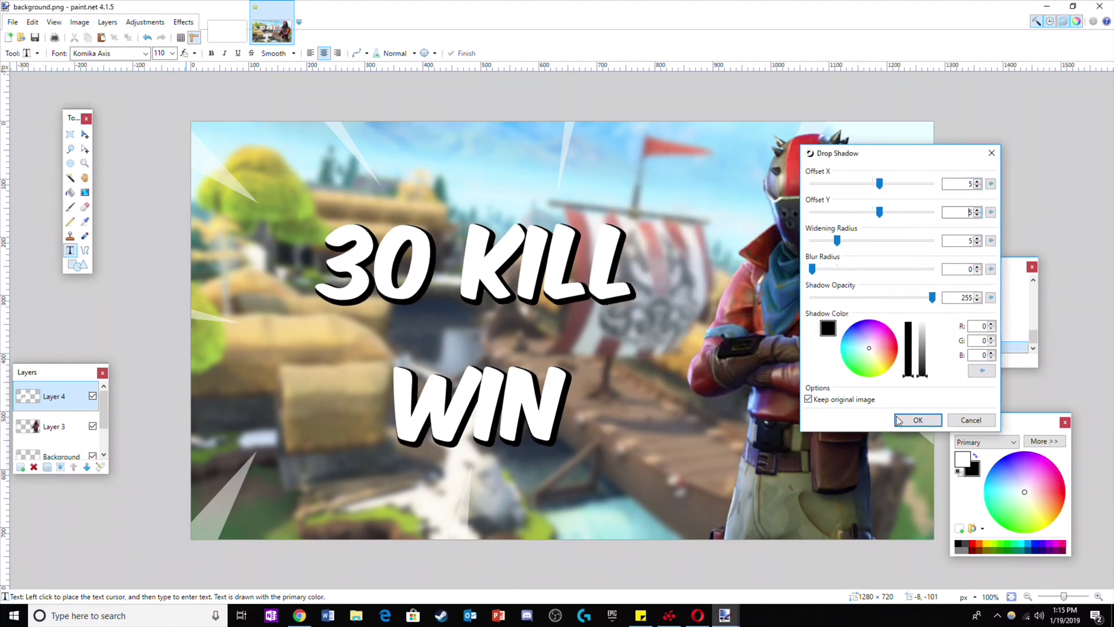
{"action": "left_click", "coordinate": [899, 420]}
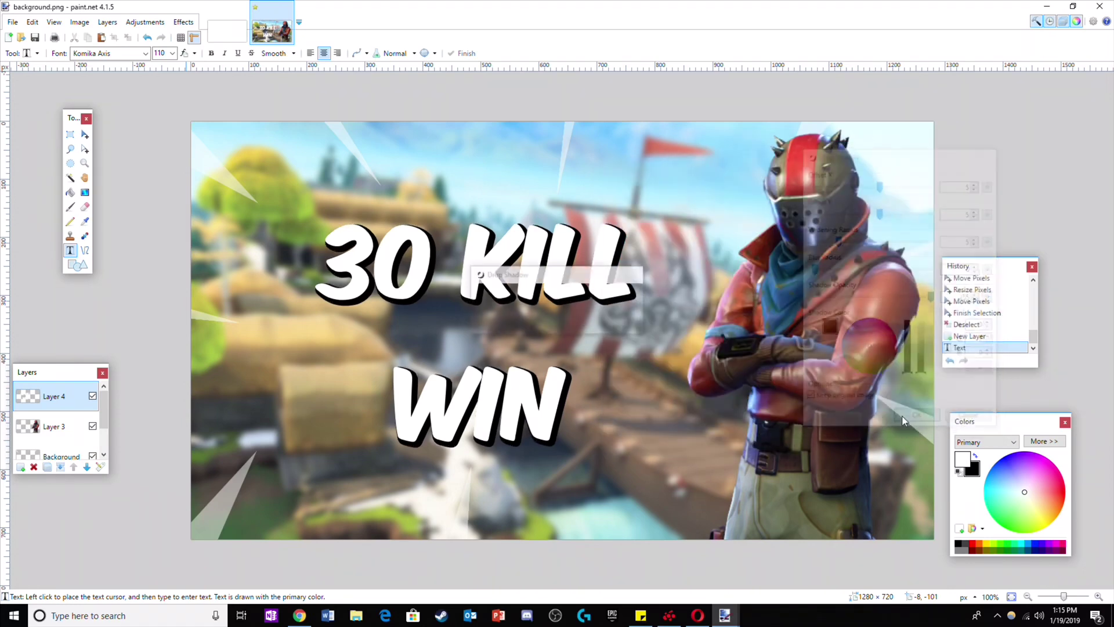
- Apply two Bulge passes to the title, the second centred toward '30 KILL'
{"action": "left_click", "coordinate": [187, 23]}
{"action": "mouse_move", "coordinate": [199, 74]}
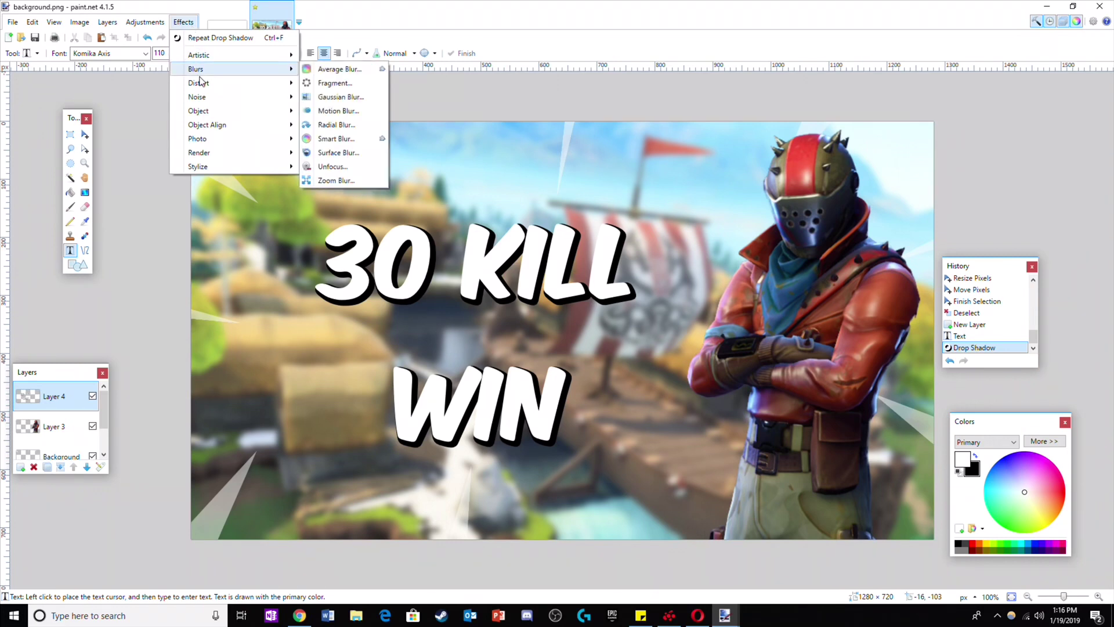
{"action": "left_click", "coordinate": [329, 83]}
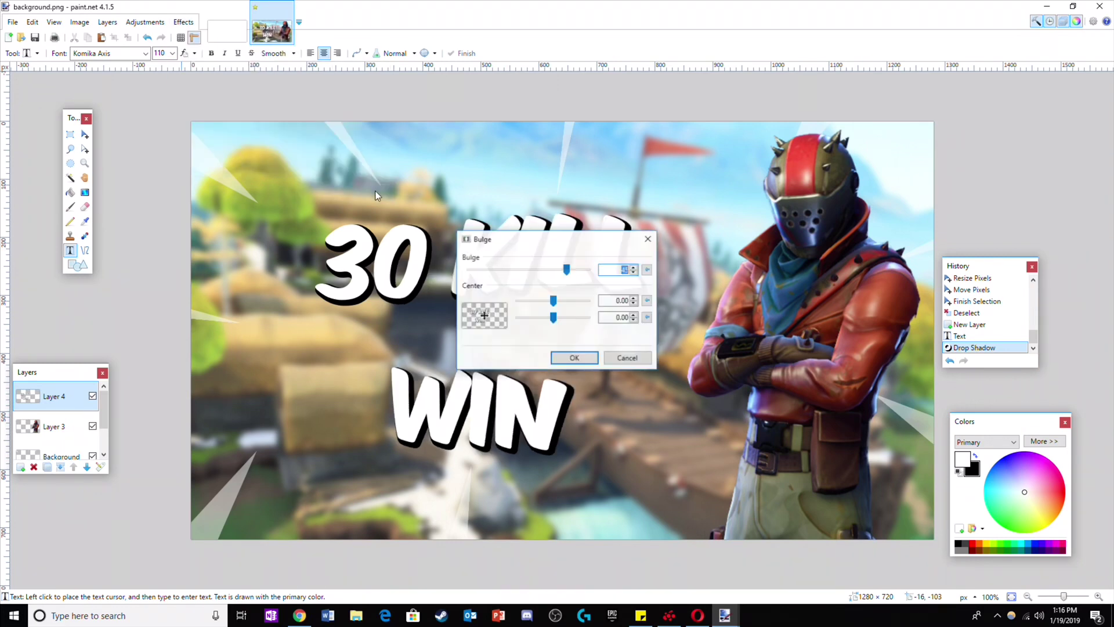
{"action": "left_click_drag", "start_coordinate": [544, 241], "coordinate": [823, 198]}
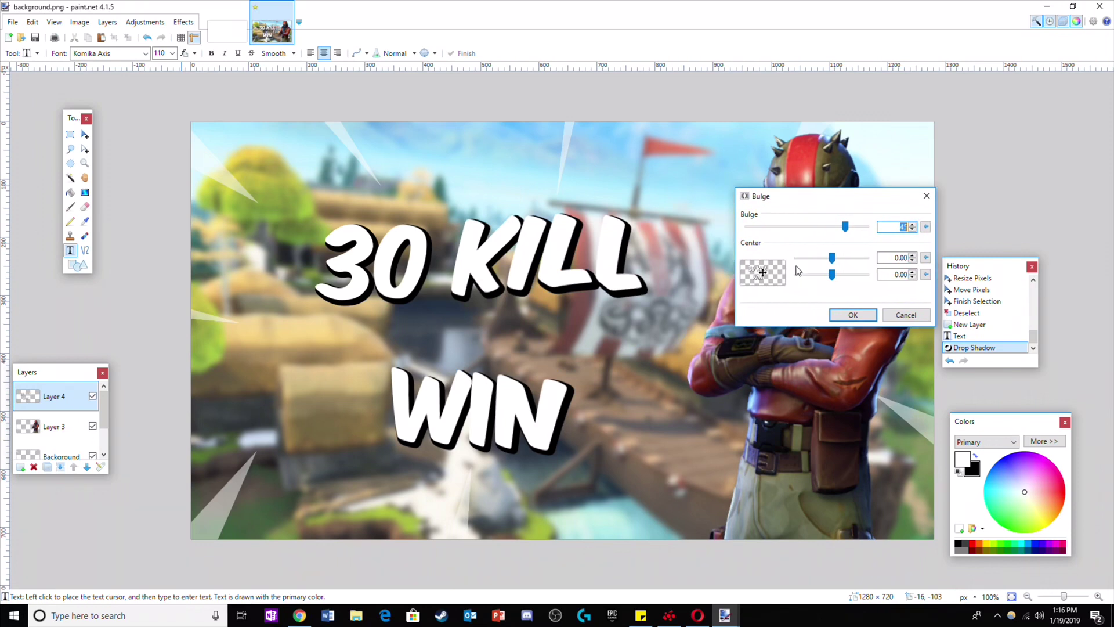
{"action": "left_click", "coordinate": [762, 273]}
{"action": "left_click", "coordinate": [853, 314]}
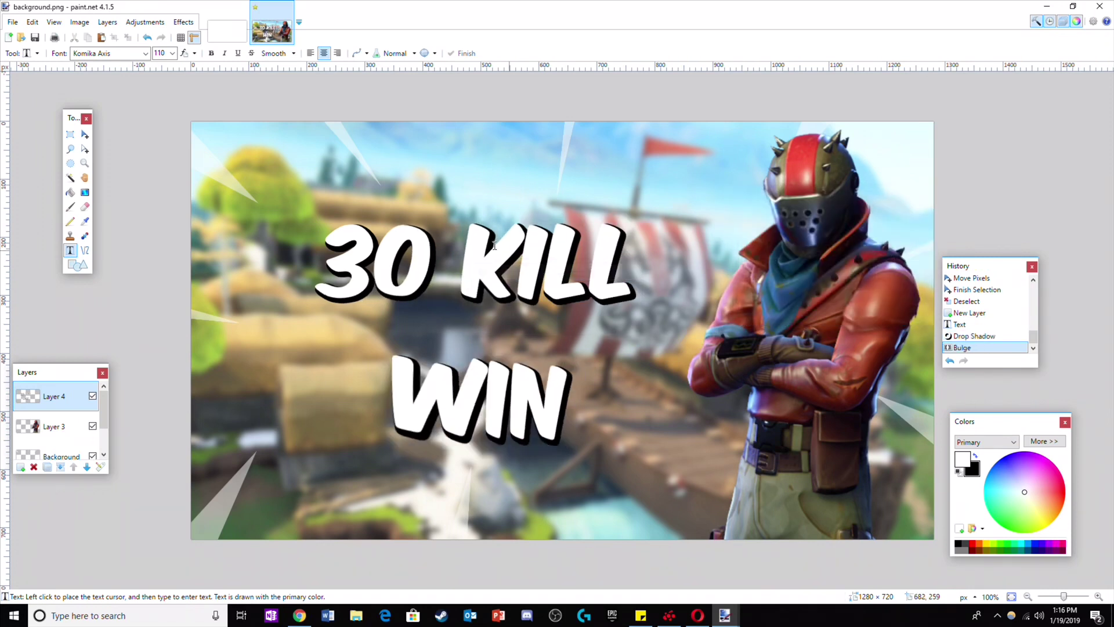
{"action": "left_click", "coordinate": [184, 22]}
{"action": "mouse_move", "coordinate": [200, 83]}
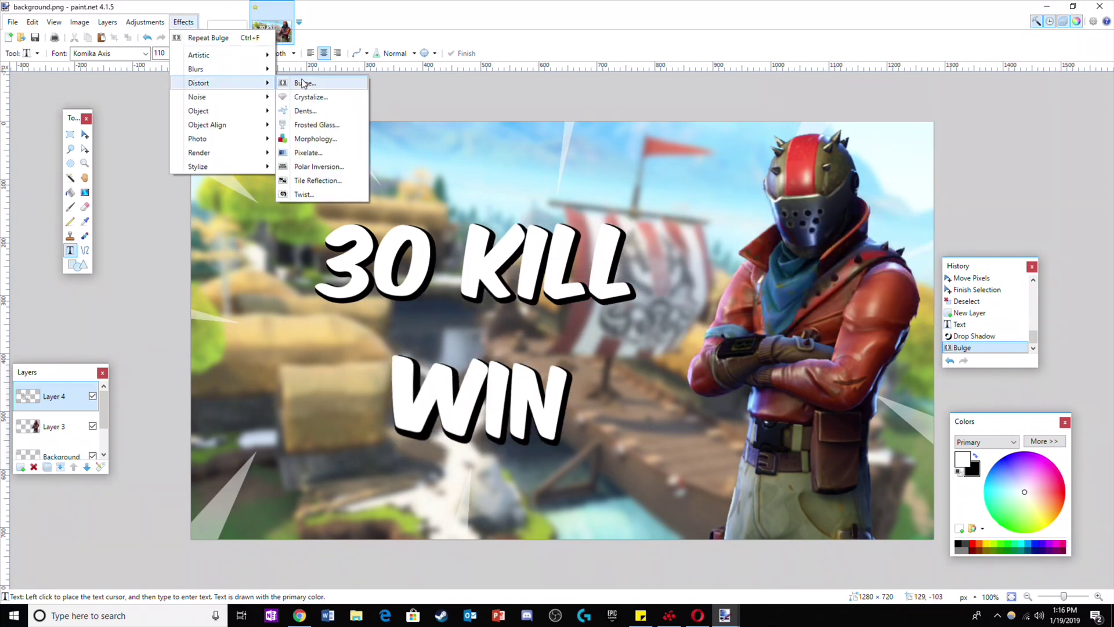
{"action": "left_click", "coordinate": [328, 83]}
{"action": "left_click_drag", "start_coordinate": [486, 320], "coordinate": [471, 308]}
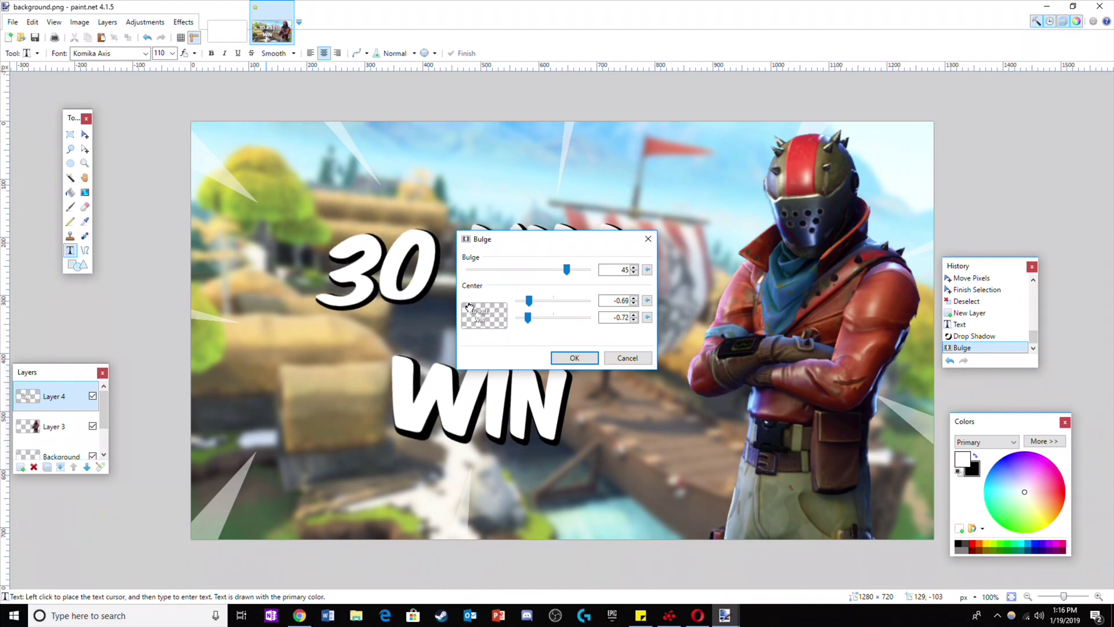
{"action": "left_click", "coordinate": [574, 357]}
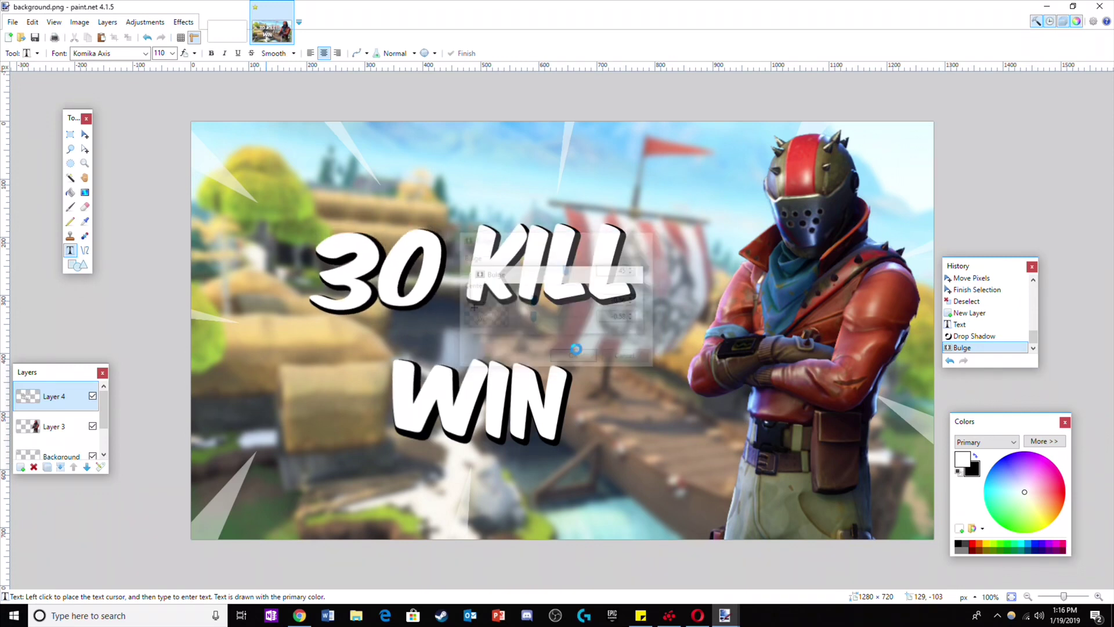
- Apply two more Bulge passes, one at the text's middle and one on 'WIN'
{"action": "left_click", "coordinate": [183, 22]}
{"action": "mouse_move", "coordinate": [200, 83]}
{"action": "left_click", "coordinate": [328, 83]}
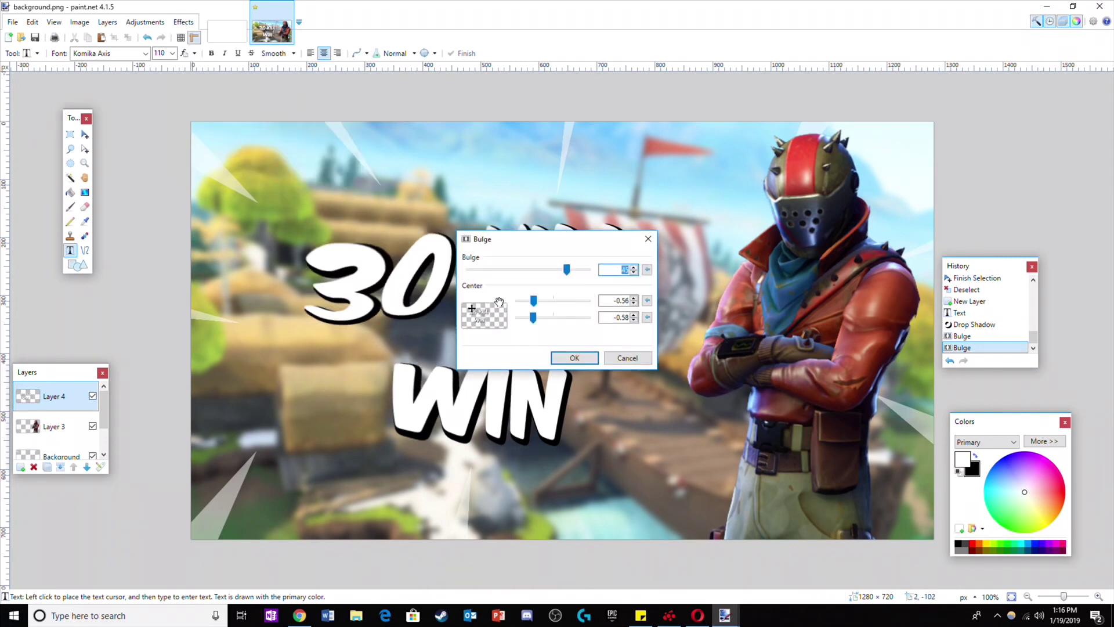
{"action": "left_click", "coordinate": [486, 313]}
{"action": "left_click_drag", "start_coordinate": [523, 238], "coordinate": [760, 147]}
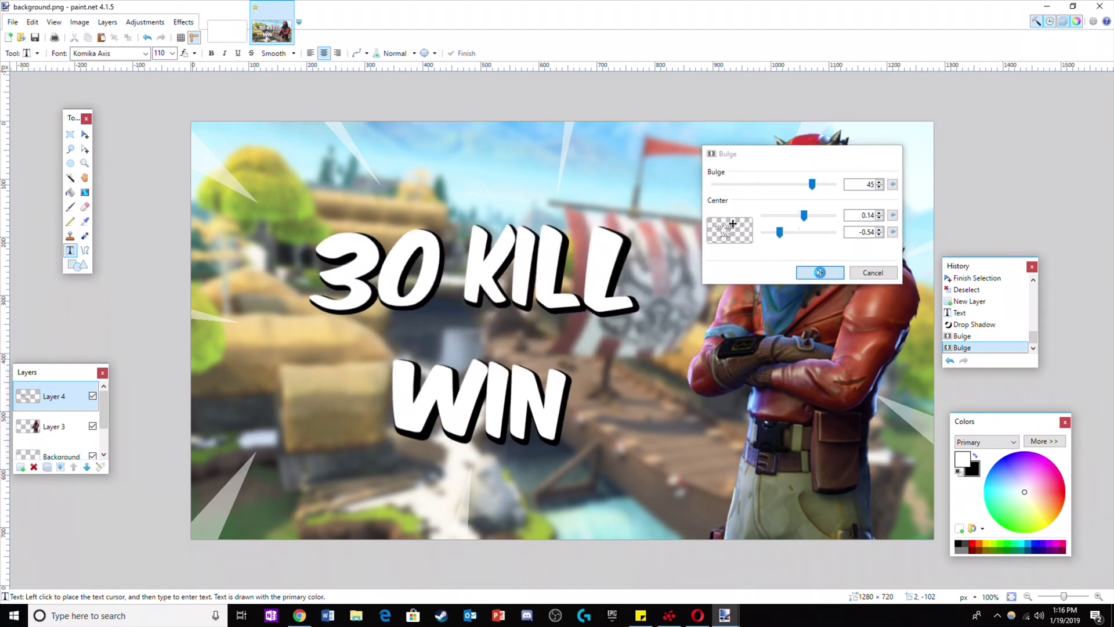
{"action": "left_click", "coordinate": [812, 265]}
{"action": "left_click", "coordinate": [183, 22]}
{"action": "mouse_move", "coordinate": [218, 85]}
{"action": "left_click", "coordinate": [314, 83]}
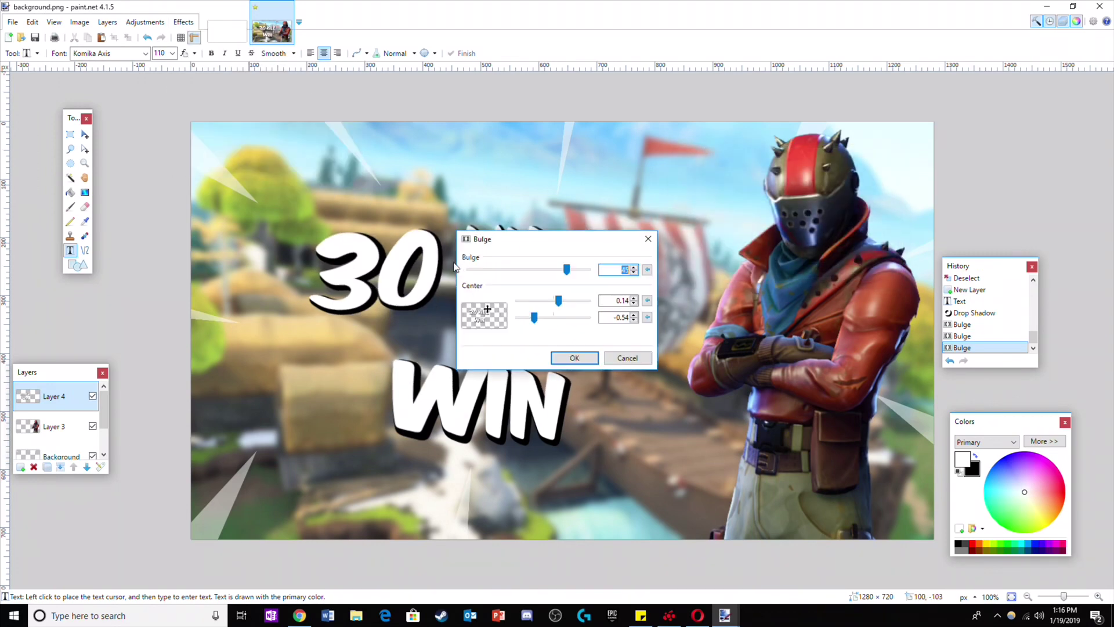
{"action": "left_click_drag", "start_coordinate": [486, 311], "coordinate": [486, 326]}
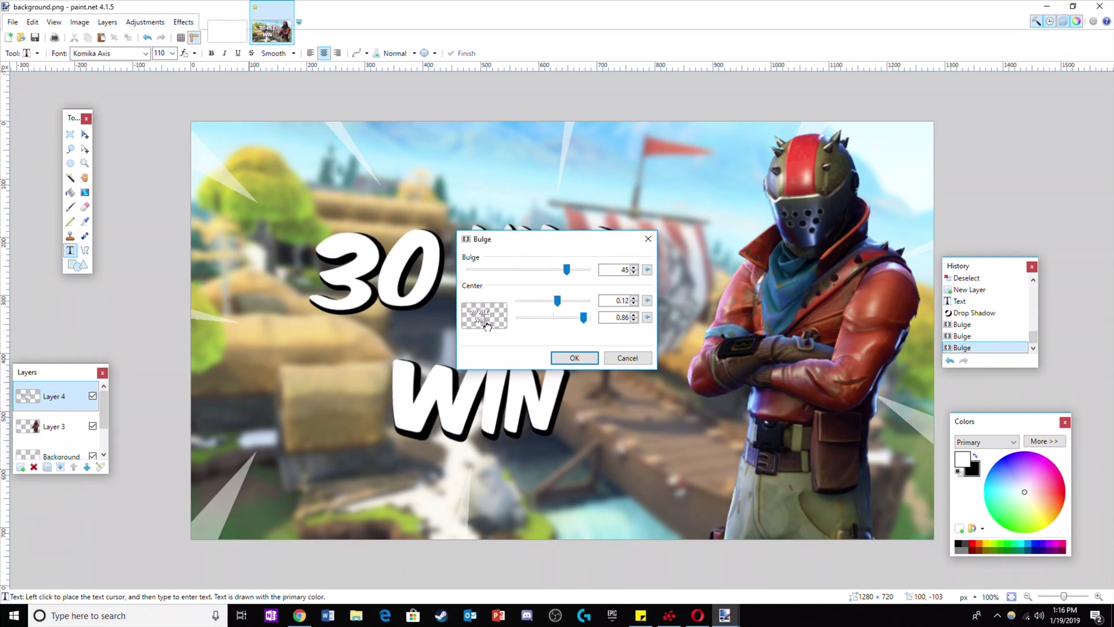
{"action": "left_click", "coordinate": [574, 356]}
{"action": "key", "text": "ctrl+a"}
- Outline the Layer 3 character with a white drop shadow: offsets 0, blur 5, widening 11
{"action": "key", "text": "m"}
{"action": "left_click", "coordinate": [54, 425]}
{"action": "key", "text": "ctrl+d"}
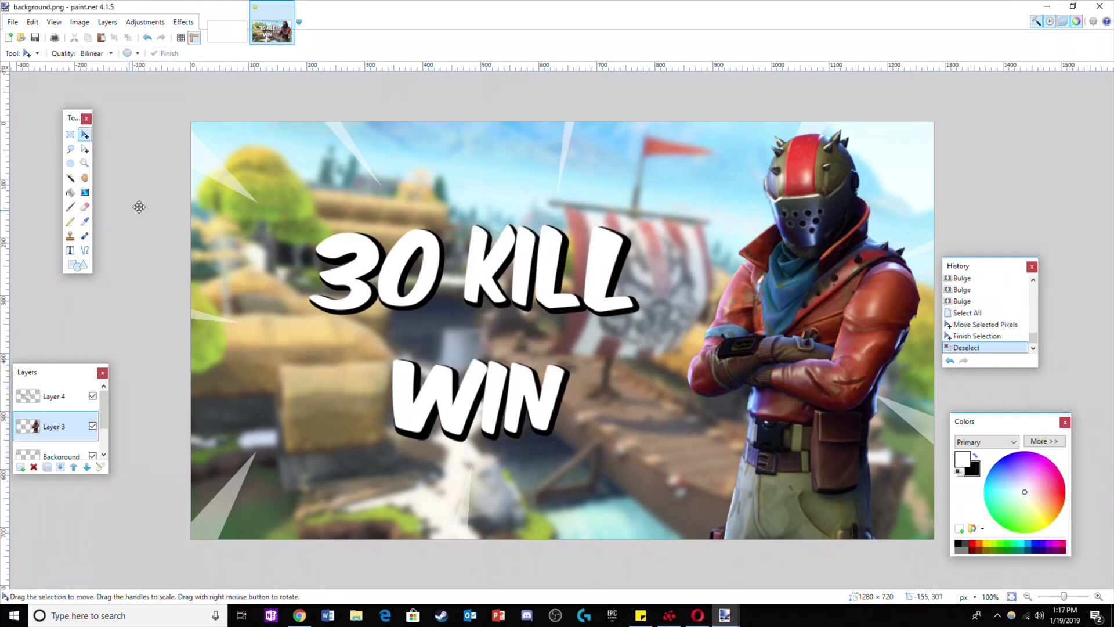
{"action": "left_click", "coordinate": [184, 22]}
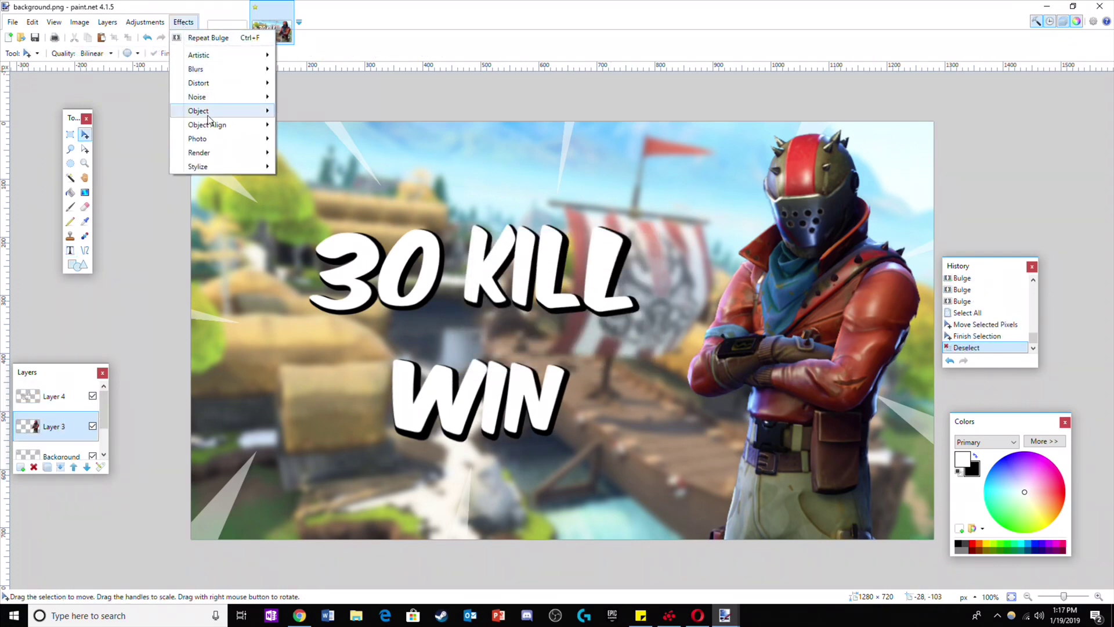
{"action": "mouse_move", "coordinate": [200, 111]}
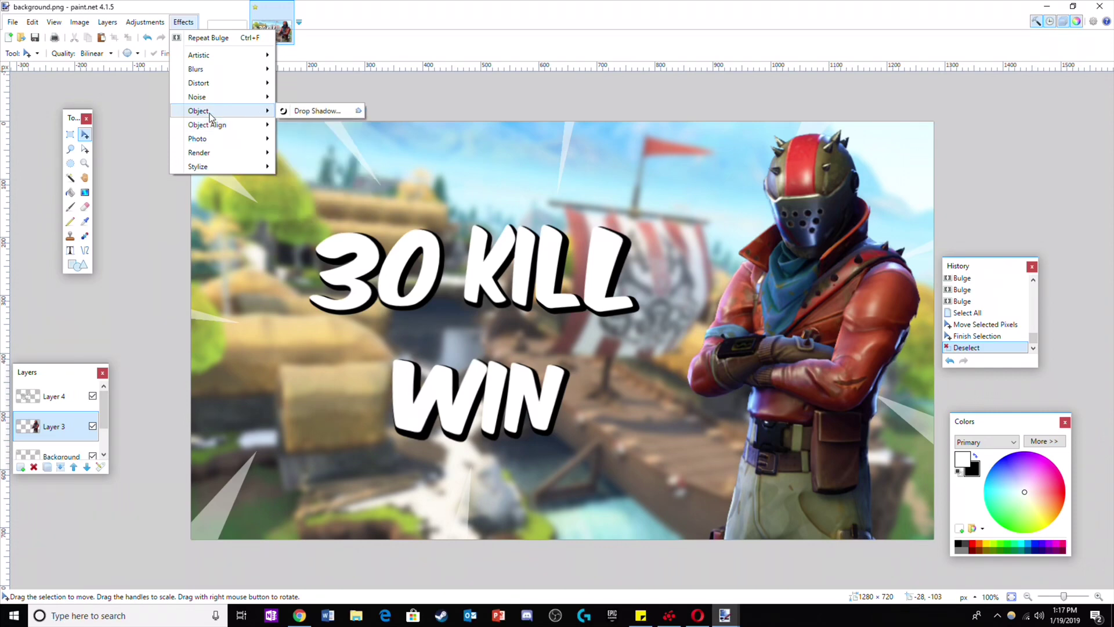
{"action": "left_click", "coordinate": [316, 111]}
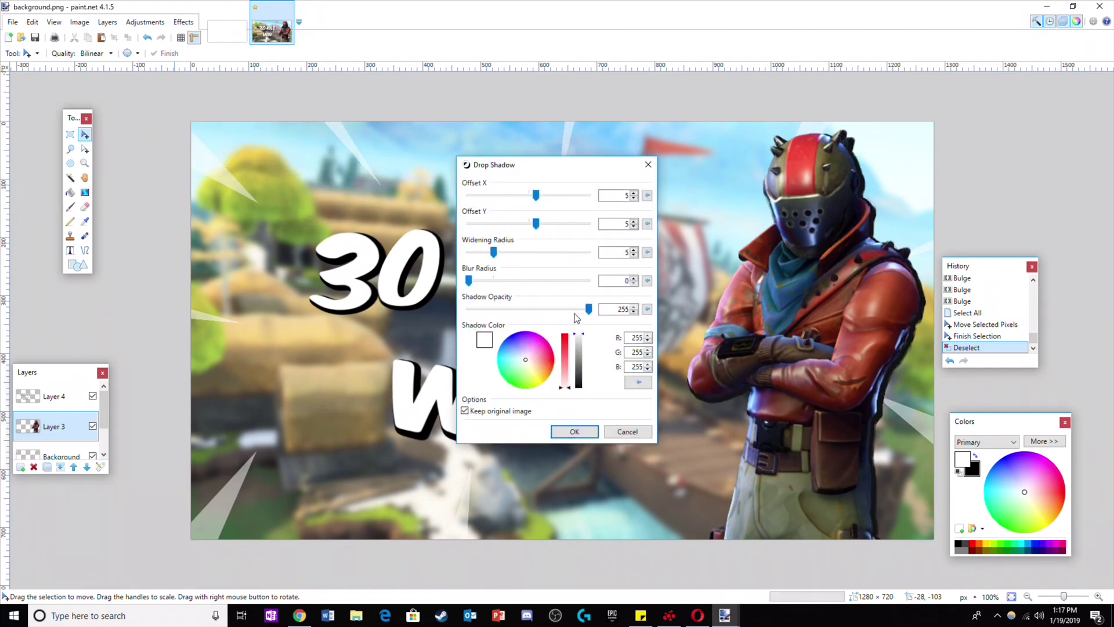
{"action": "left_click_drag", "start_coordinate": [469, 280], "coordinate": [494, 281]}
{"action": "left_click", "coordinate": [647, 196]}
{"action": "left_click", "coordinate": [647, 224]}
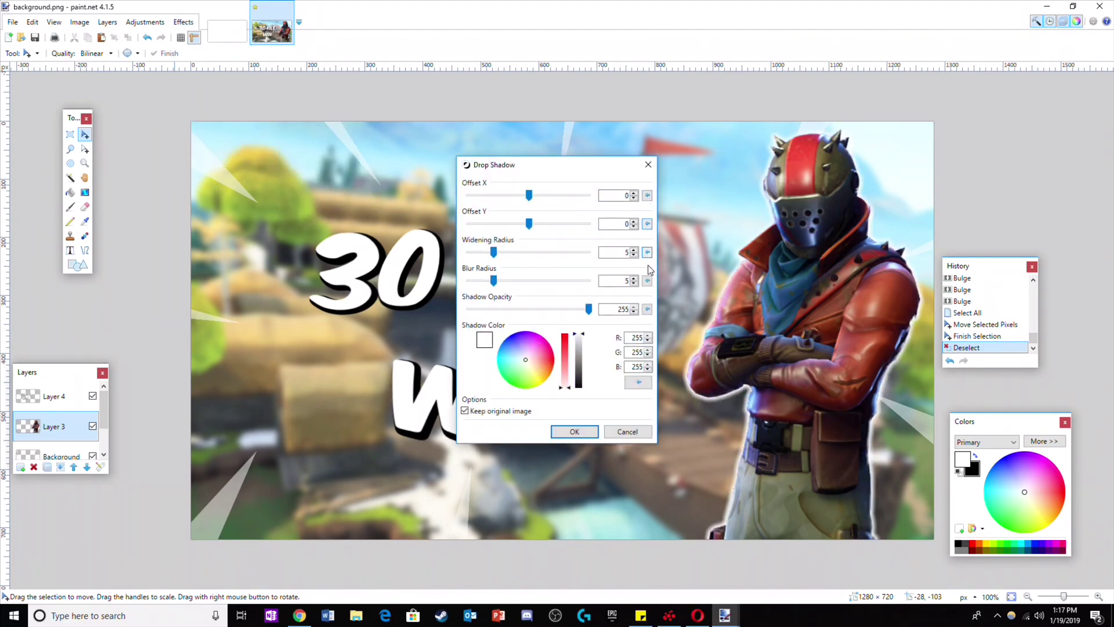
{"action": "left_click", "coordinate": [634, 249]}
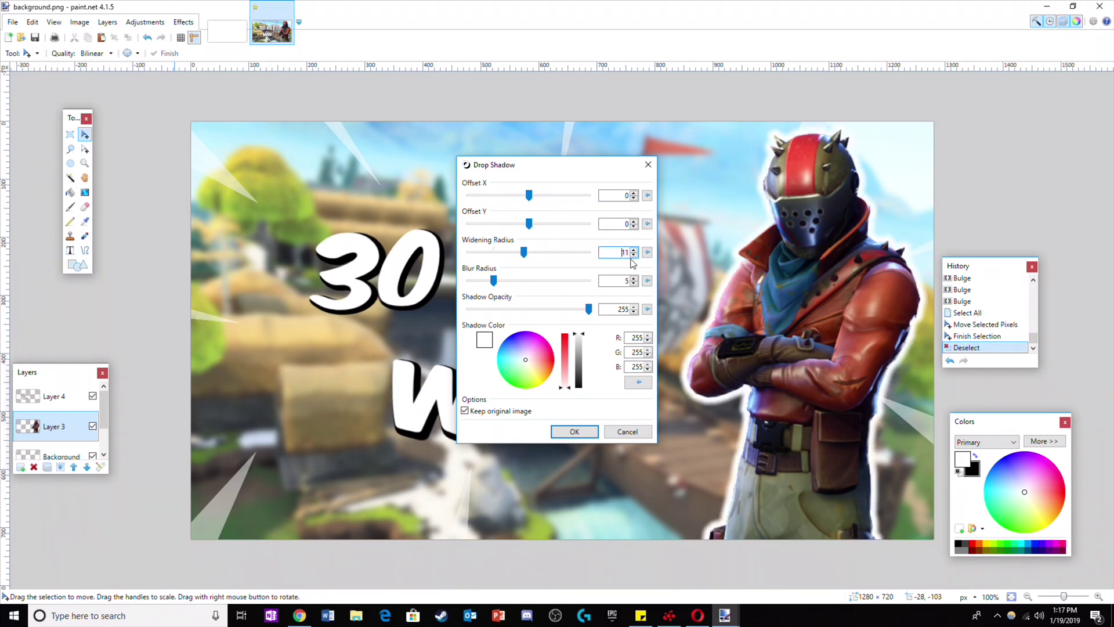
{"action": "left_click", "coordinate": [573, 432]}
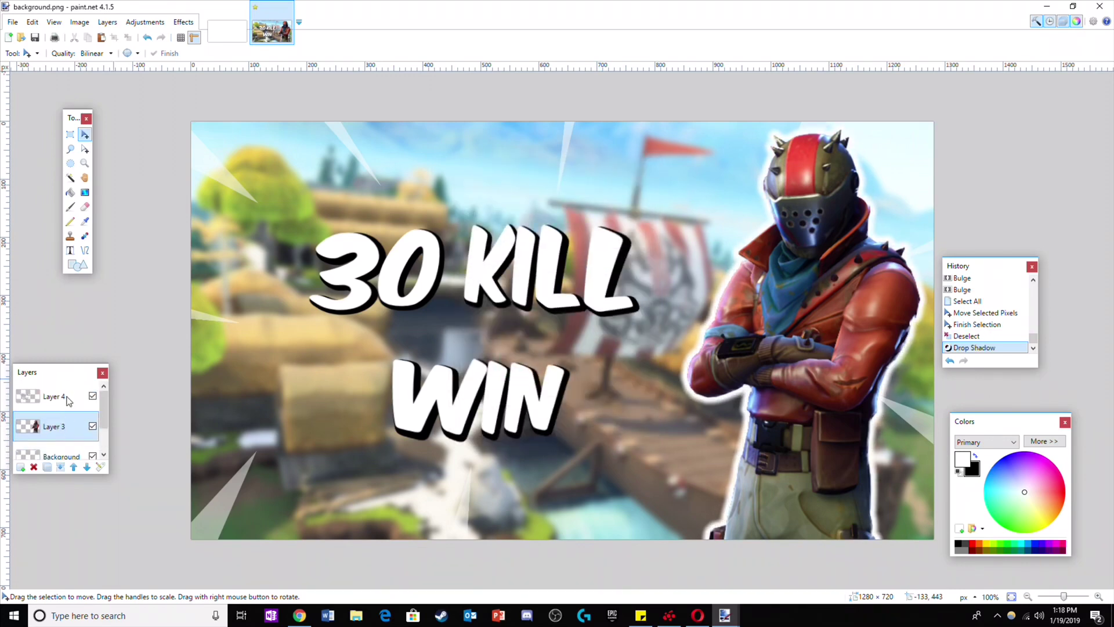
- Enlarge and reposition the '30 KILL WIN' text on Layer 4
{"action": "left_click", "coordinate": [55, 396]}
{"action": "key", "text": "ctrl+a"}
{"action": "mouse_move", "coordinate": [441, 278]}
{"action": "left_mouse_down"}
{"action": "mouse_move", "coordinate": [401, 255]}
{"action": "mouse_move", "coordinate": [441, 278]}
{"action": "left_mouse_up"}
{"action": "key", "text": "ctrl+d"}
- Centre the title vertically on the canvas and nudge it slightly left
{"action": "left_click", "coordinate": [183, 22]}
{"action": "mouse_move", "coordinate": [207, 125]}
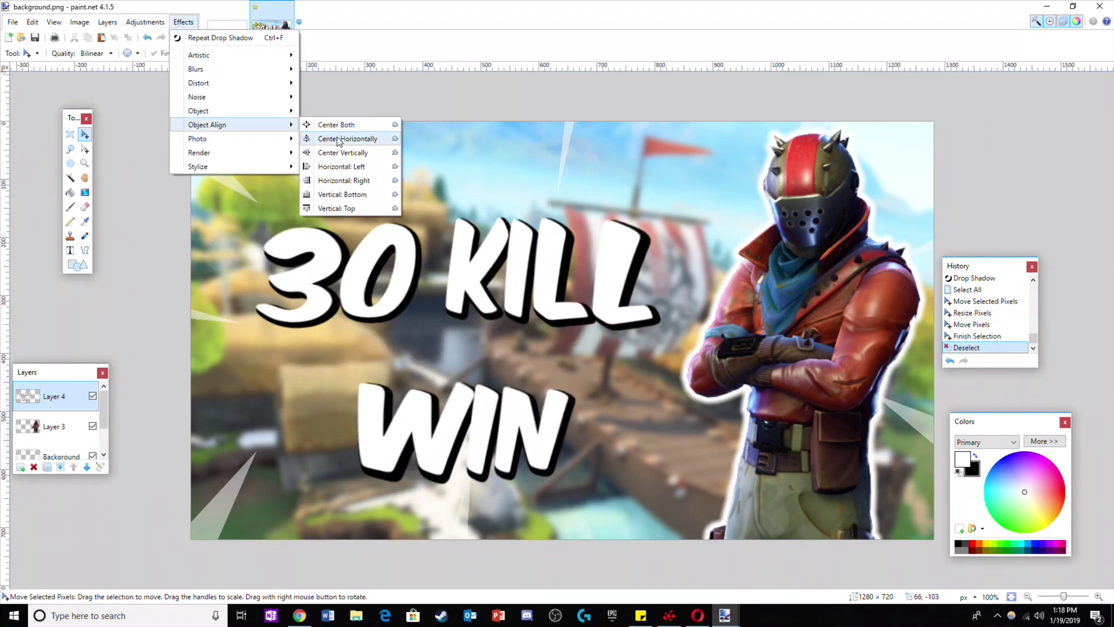
{"action": "left_click", "coordinate": [340, 153]}
{"action": "key", "text": "ctrl+a"}
{"action": "left_click_drag", "start_coordinate": [478, 263], "coordinate": [476, 262]}
{"action": "key", "text": "ctrl+d"}
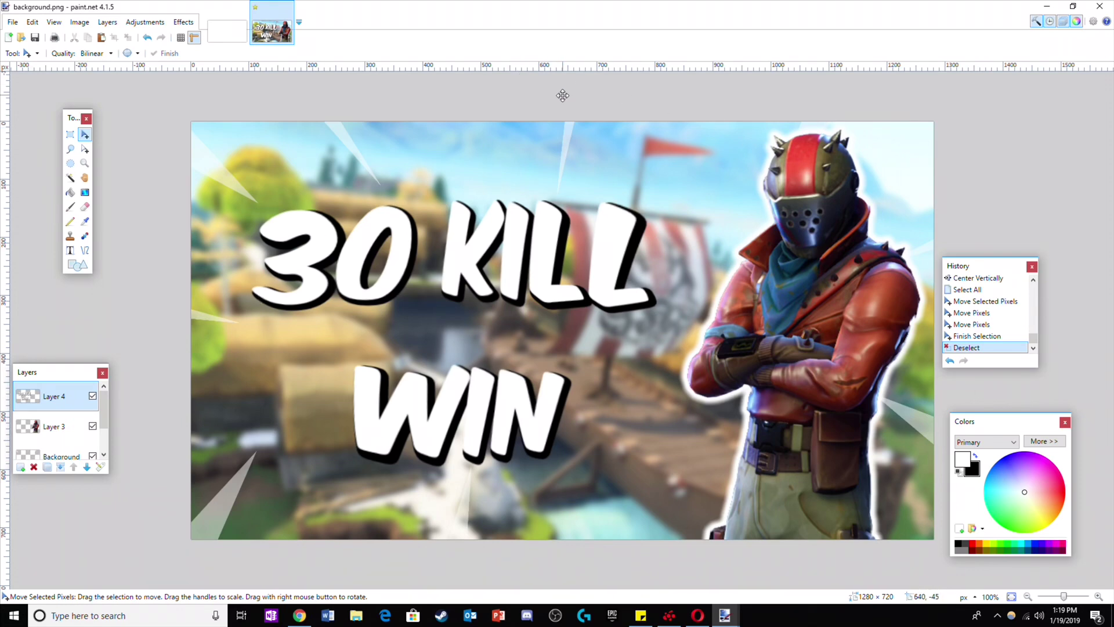
- Zoom the canvas out to 25% to view the finished 30 KILL WIN thumbnail
{"action": "scroll", "coordinate": [563, 95], "scroll_direction": "down", "scroll_amount": 4}
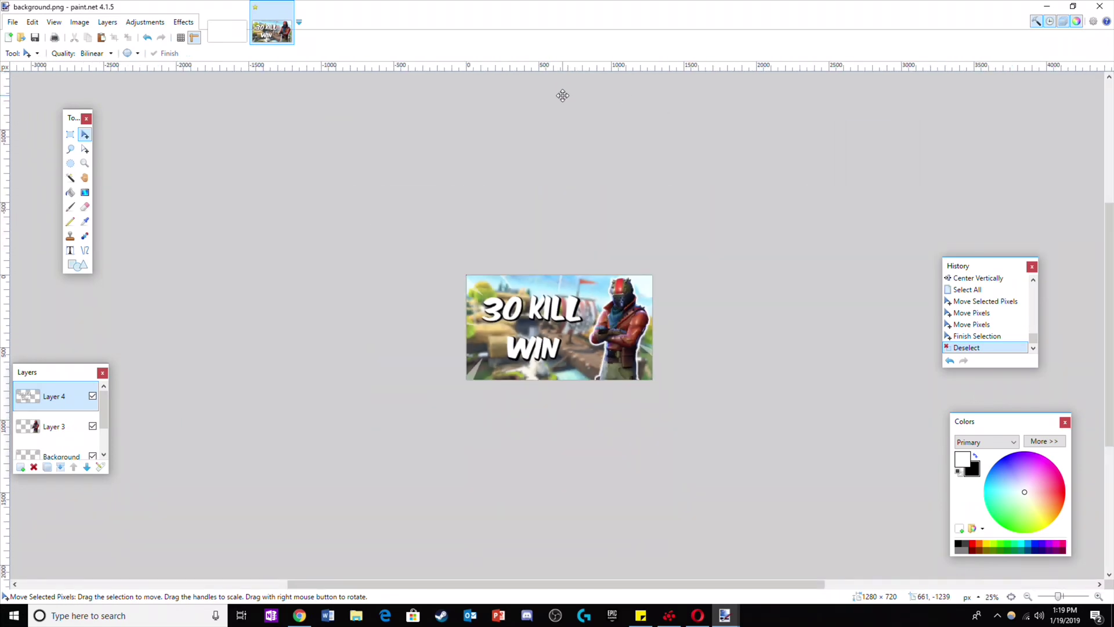